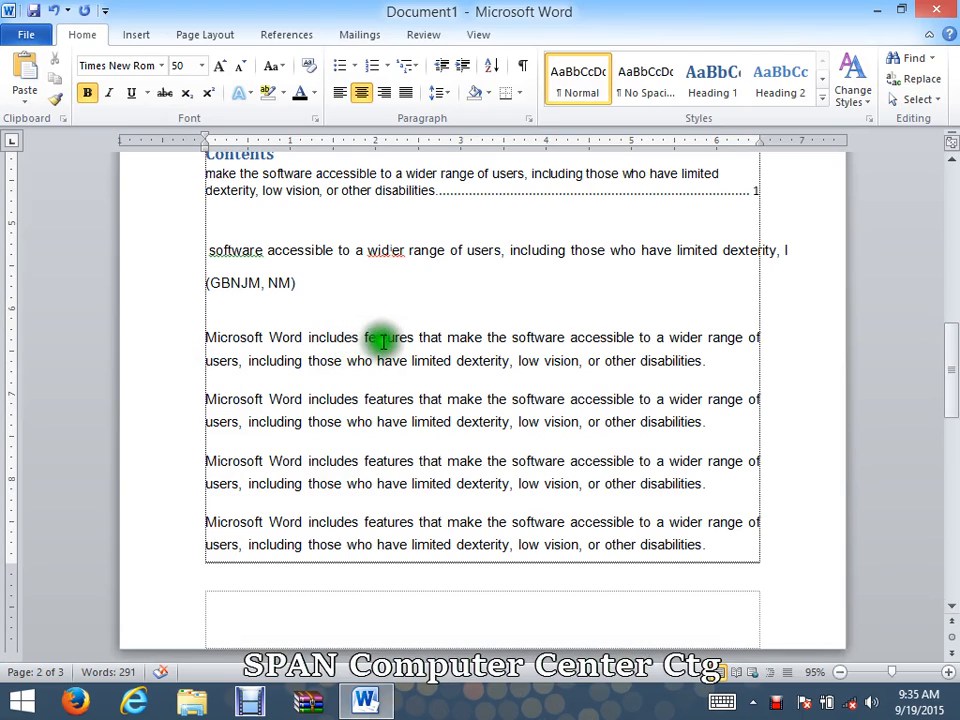
# Step: Misspell "features" as "featores" in the first Microsoft Word paragraph and "software" as "softwere" in the second
pyautogui.click(390, 337)
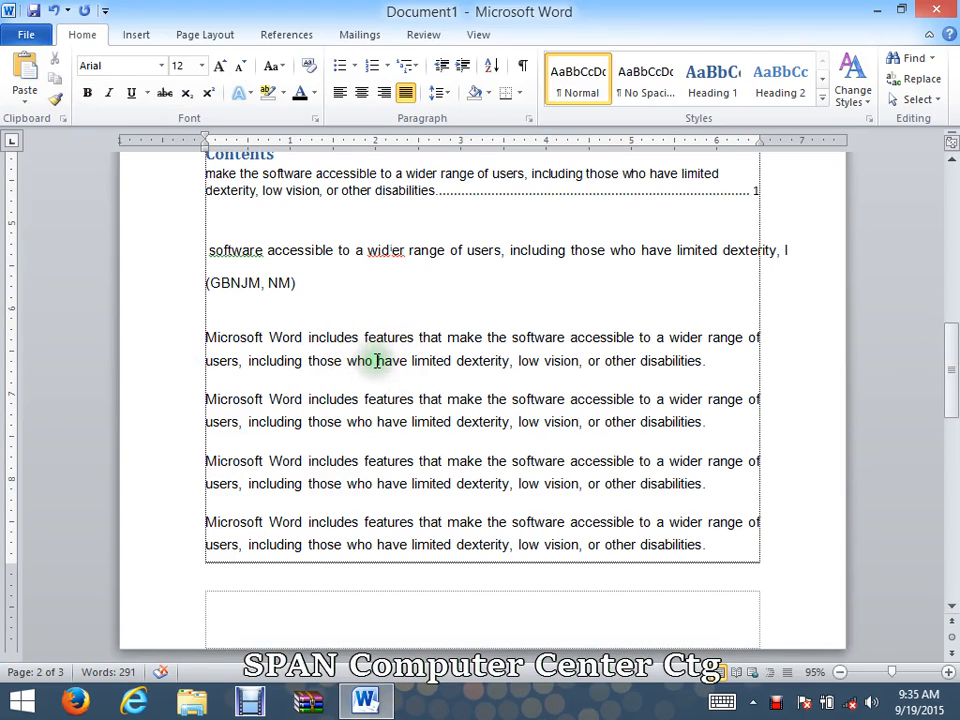
pyautogui.press('Delete')
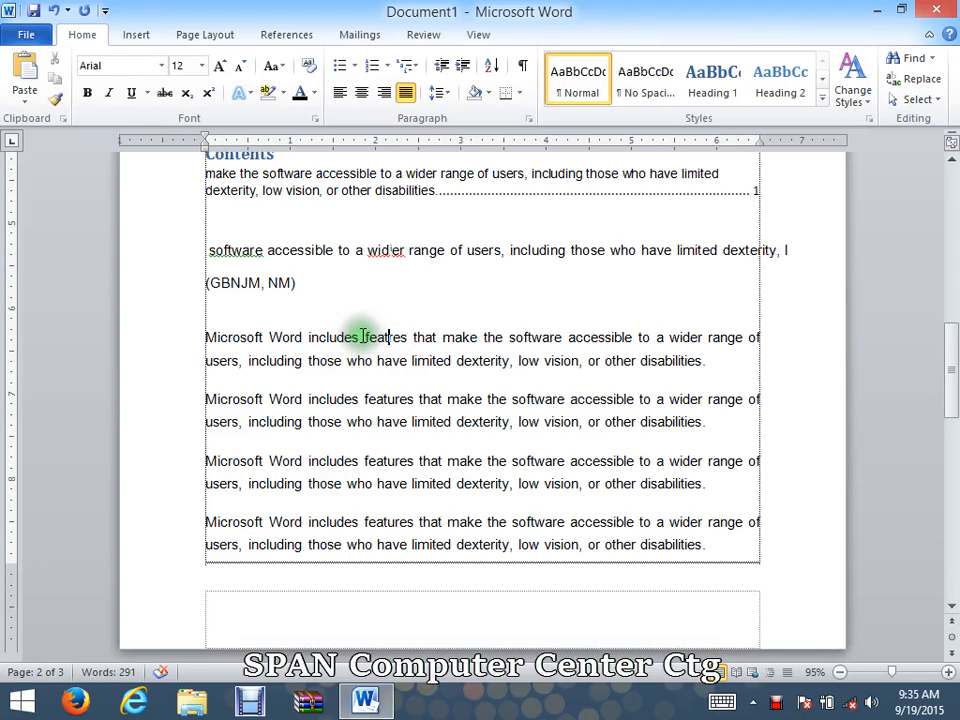
pyautogui.write('o')
pyautogui.click(423, 392)
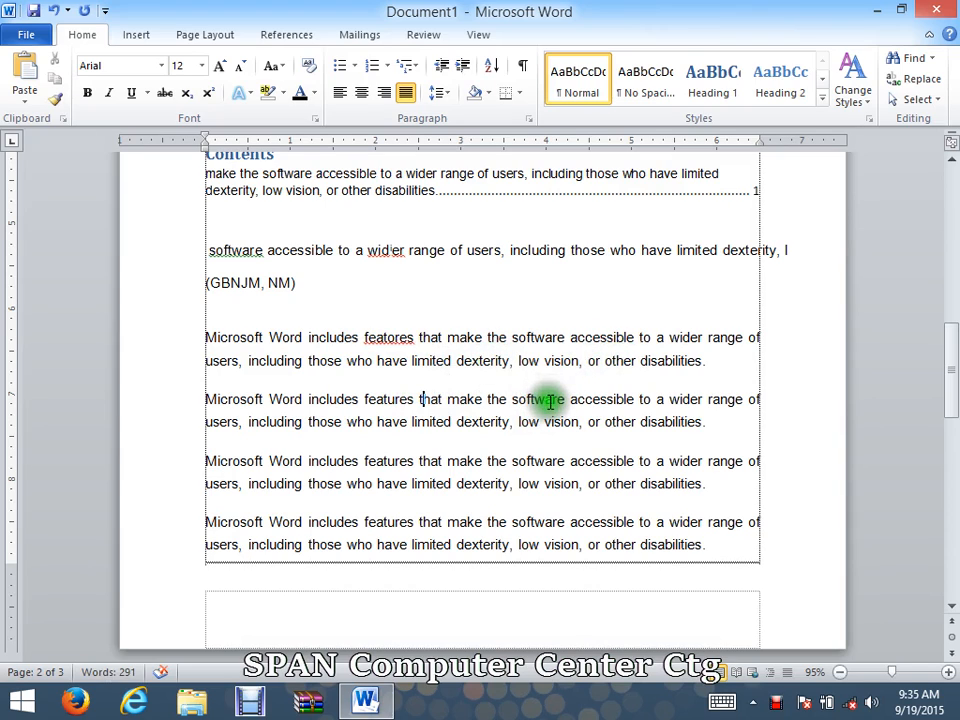
pyautogui.press('BackSpace')
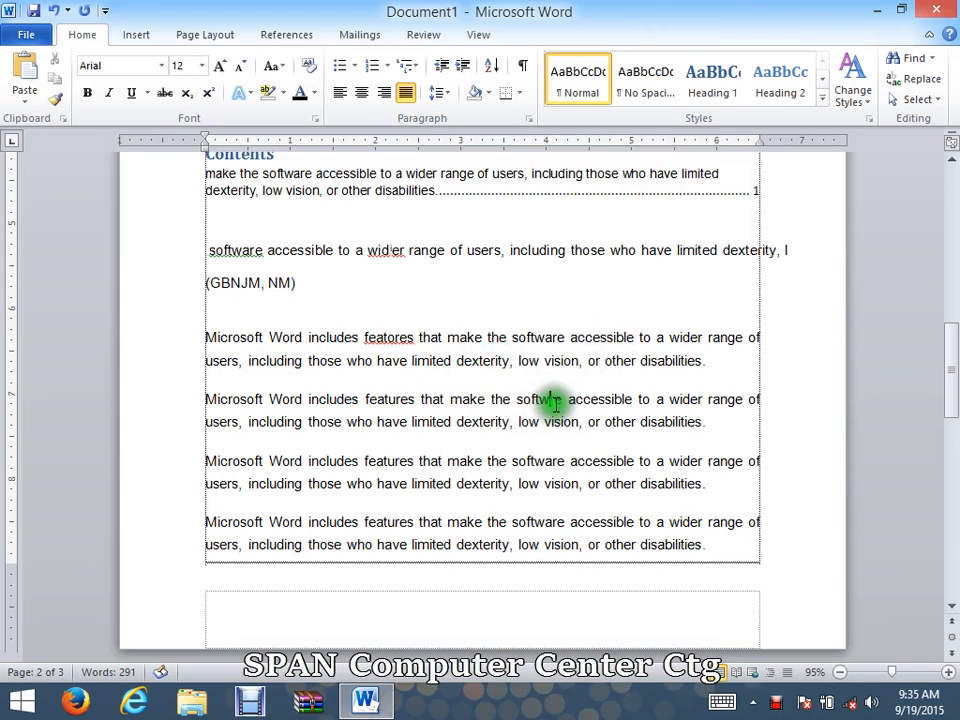
pyautogui.write('a')
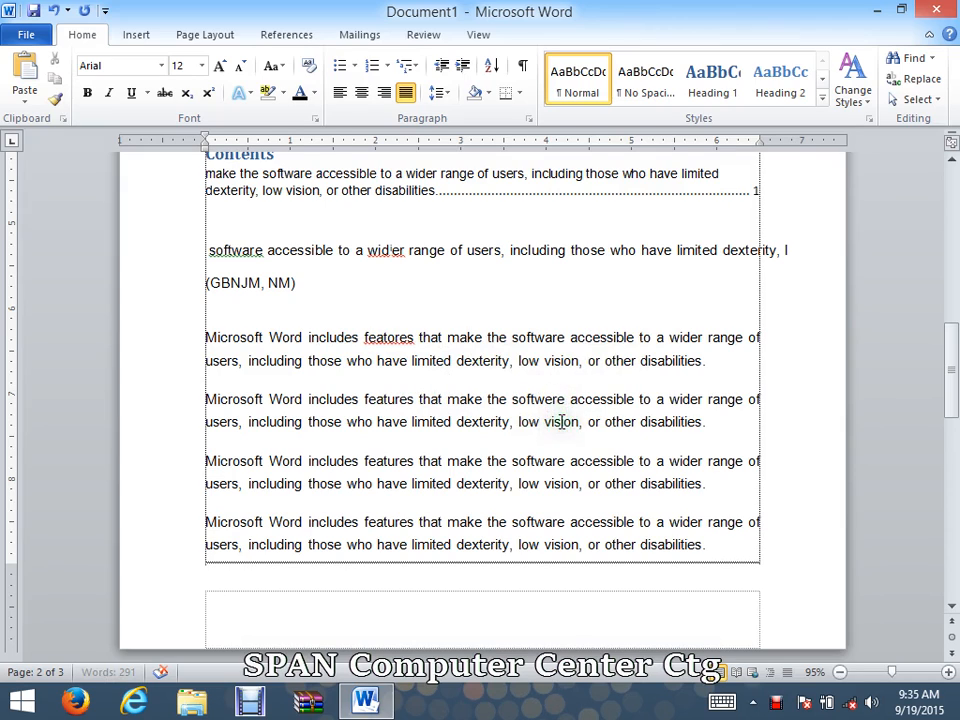
pyautogui.click(561, 442)
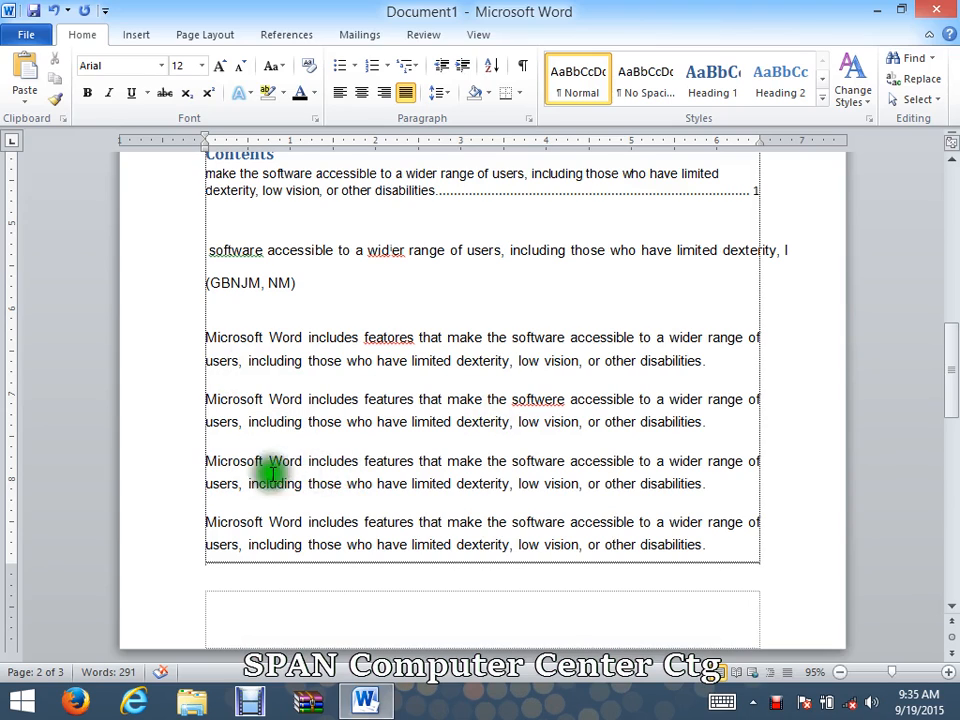
# Step: Misspell "includes" as "inclodes" in the third Microsoft Word paragraph
pyautogui.click(337, 462)
pyautogui.press('BackSpace')
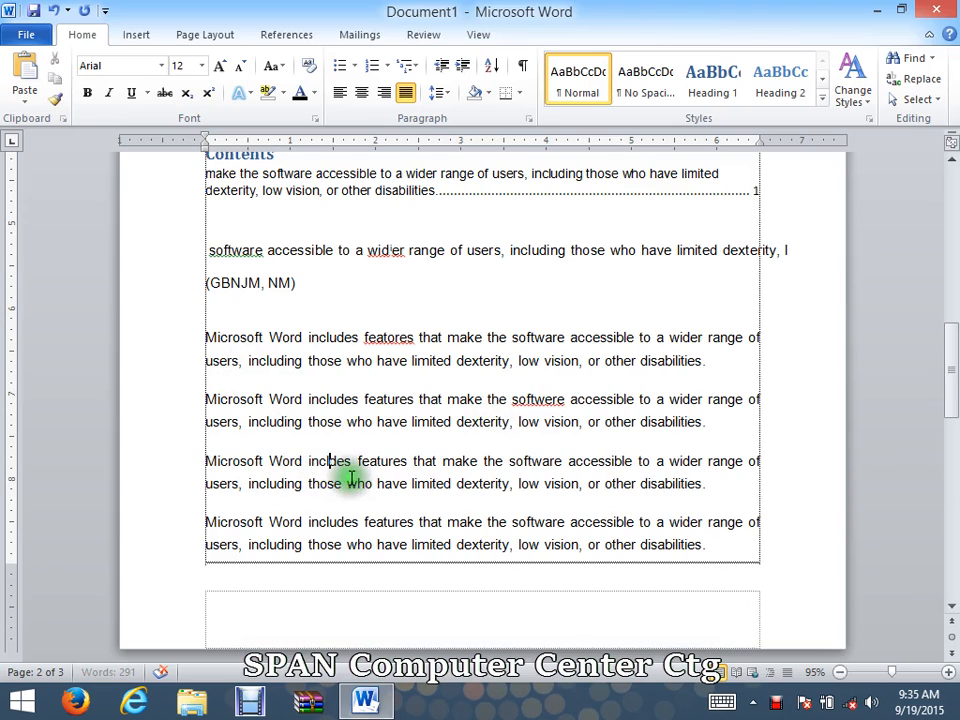
pyautogui.write('o')
pyautogui.click(358, 521)
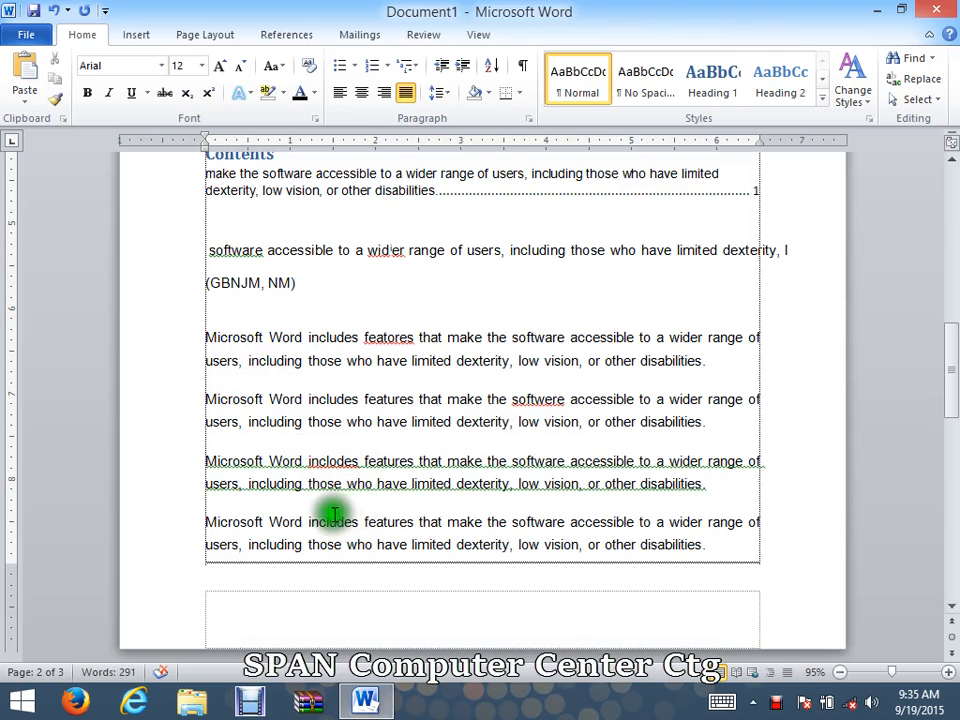
# Step: Add the ungrammatical sentence "I are go to ctg." to the end of the third Microsoft Word paragraph
pyautogui.click(701, 494)
pyautogui.write('I are')
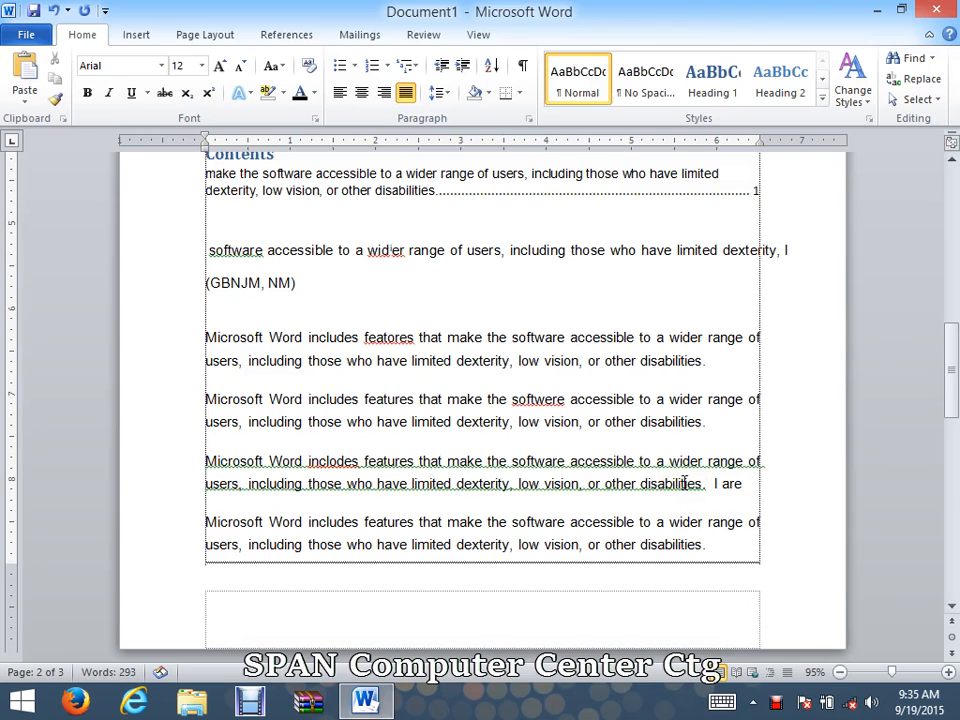
pyautogui.write(' go ')
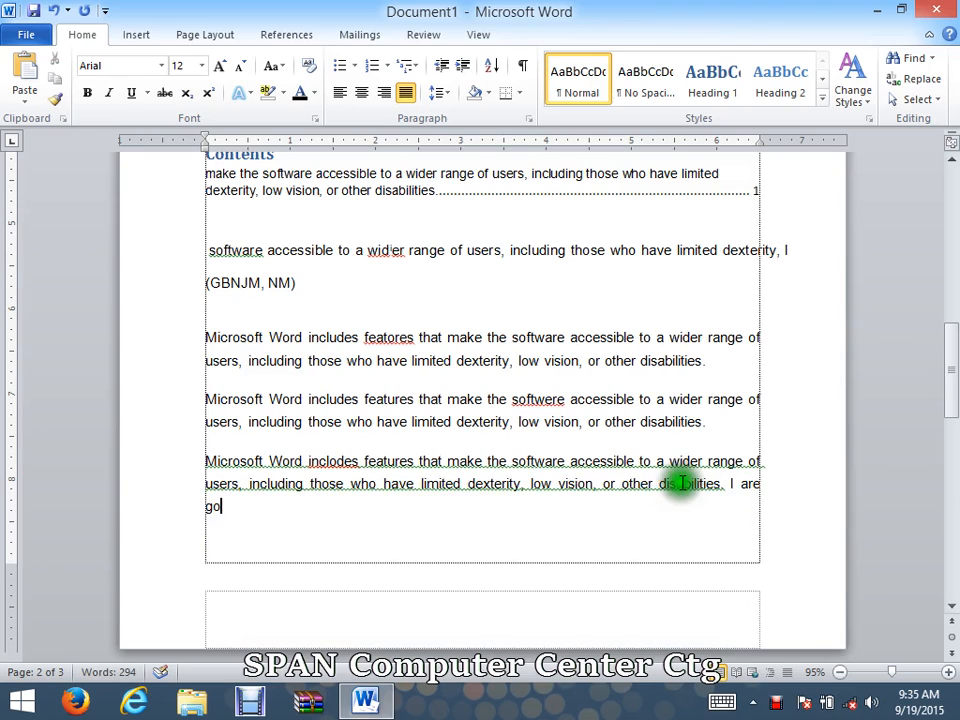
pyautogui.write('to')
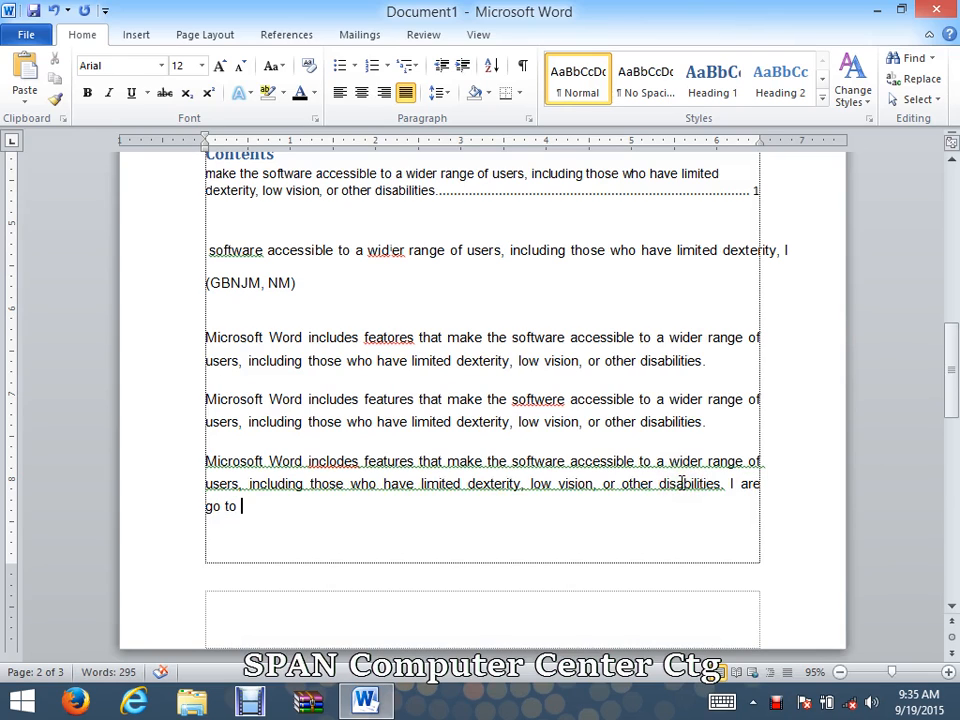
pyautogui.write(' d')
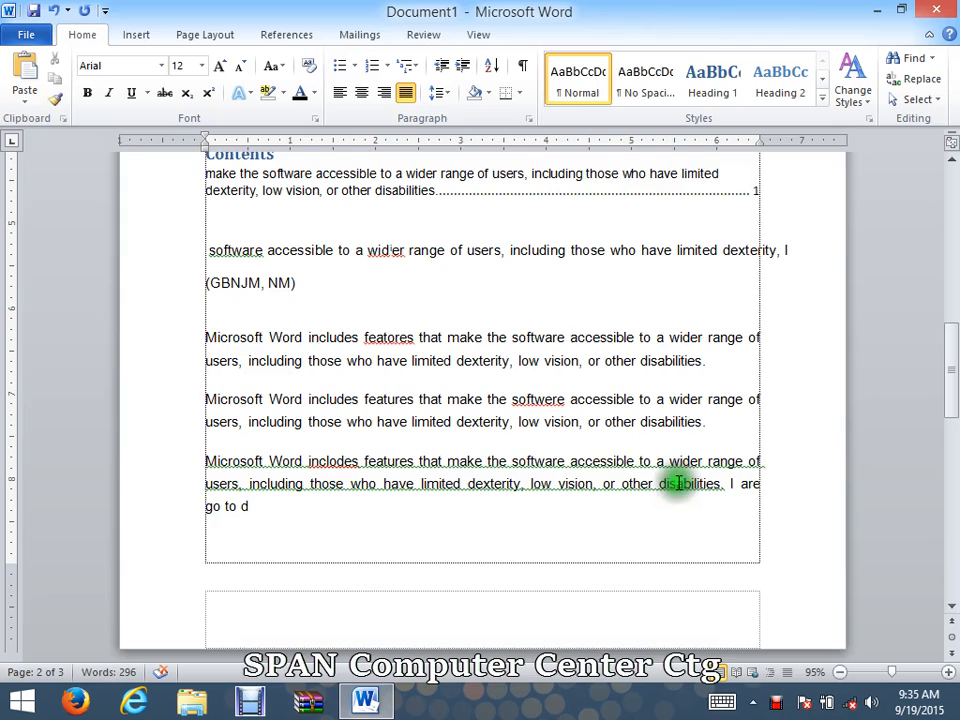
pyautogui.press('BackSpace')
pyautogui.write('c')
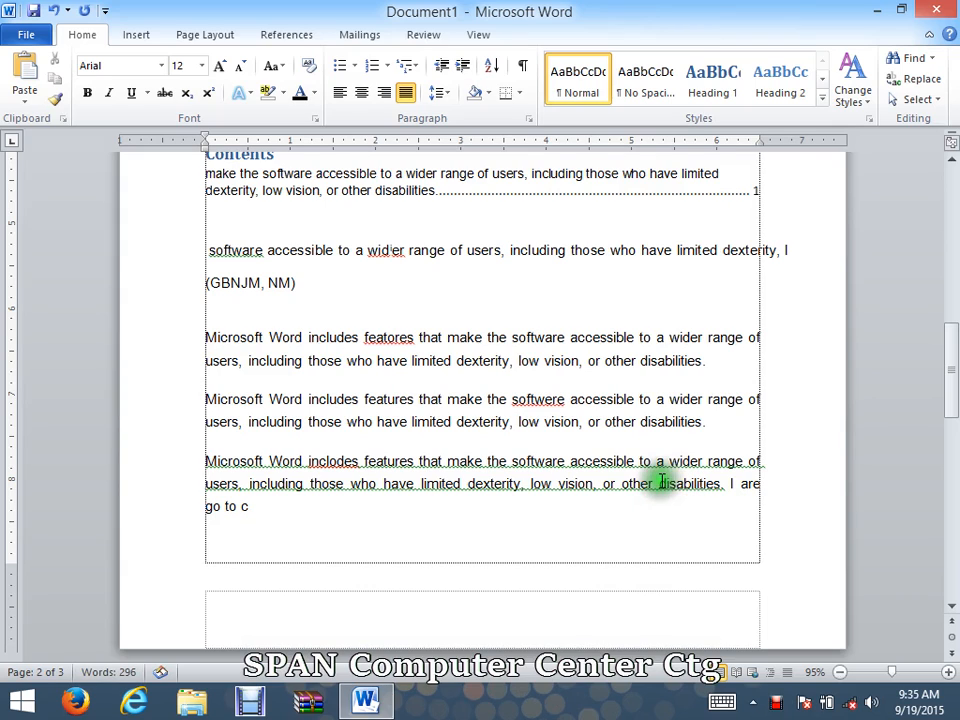
pyautogui.write('tg.')
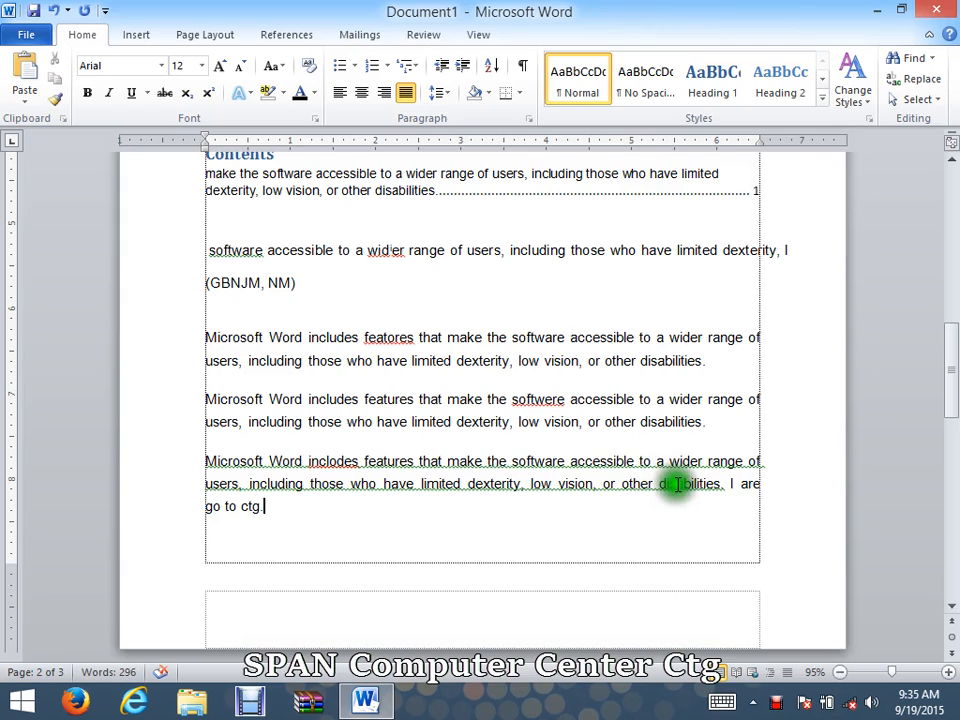
pyautogui.click(656, 485)
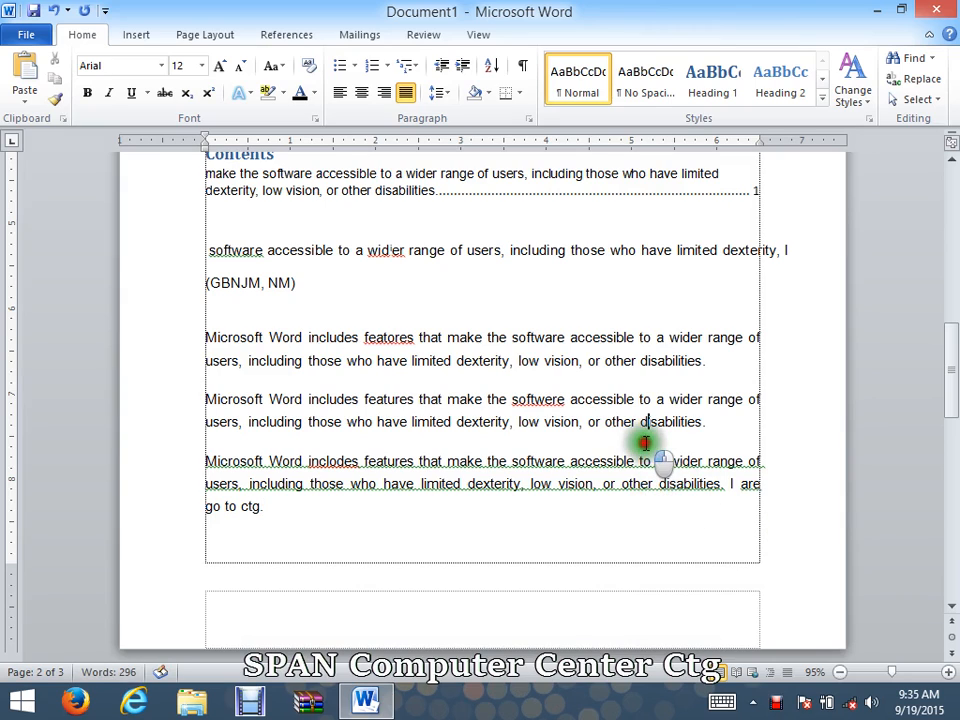
pyautogui.doubleClick(645, 442)
pyautogui.click(637, 483)
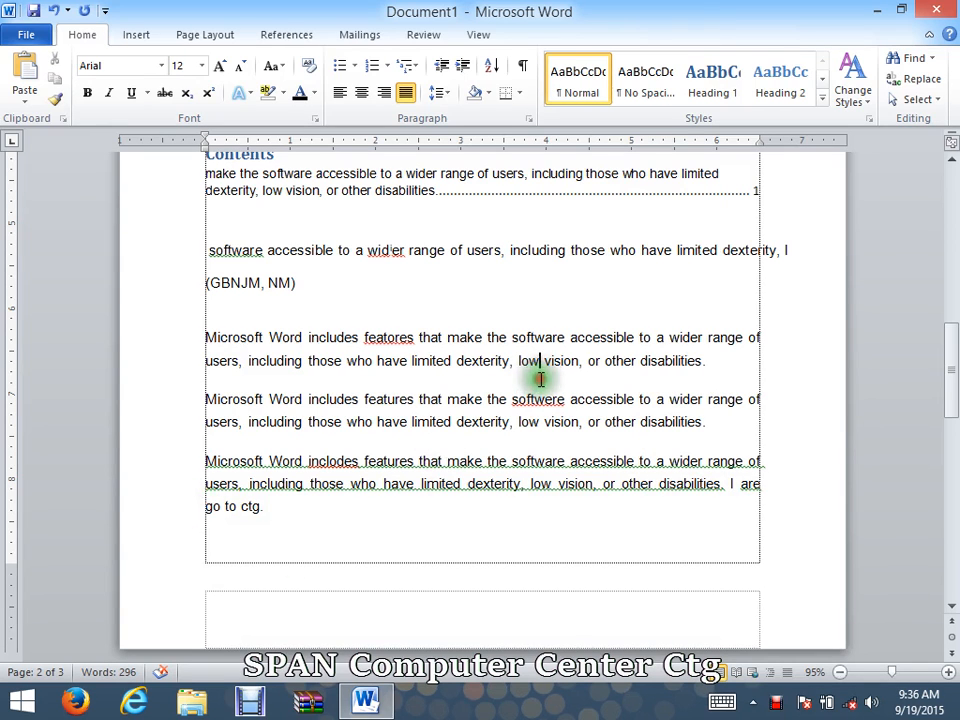
pyautogui.moveTo(945, 375)
pyautogui.mouseDown()
pyautogui.moveTo(945, 332)
pyautogui.moveTo(949, 388)
pyautogui.mouseUp()
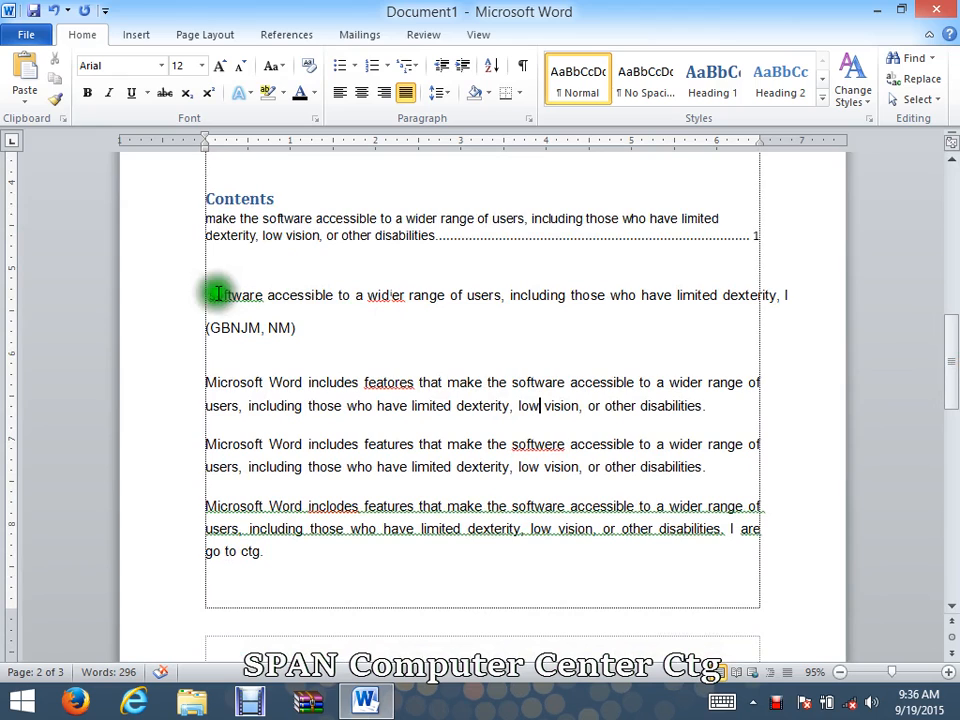
pyautogui.click(238, 330)
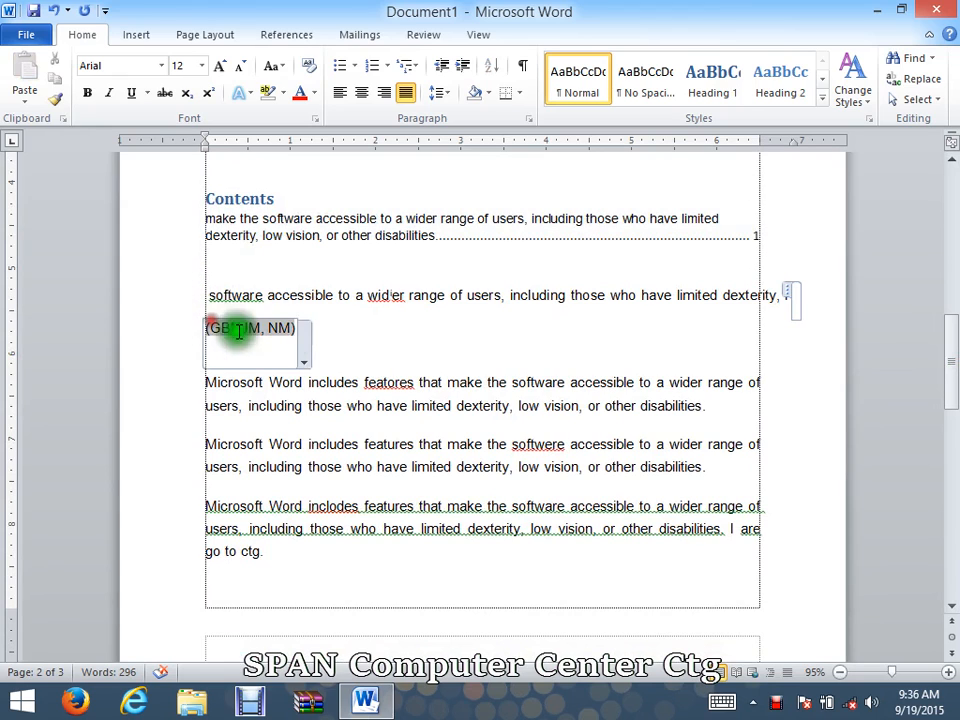
pyautogui.click(360, 295)
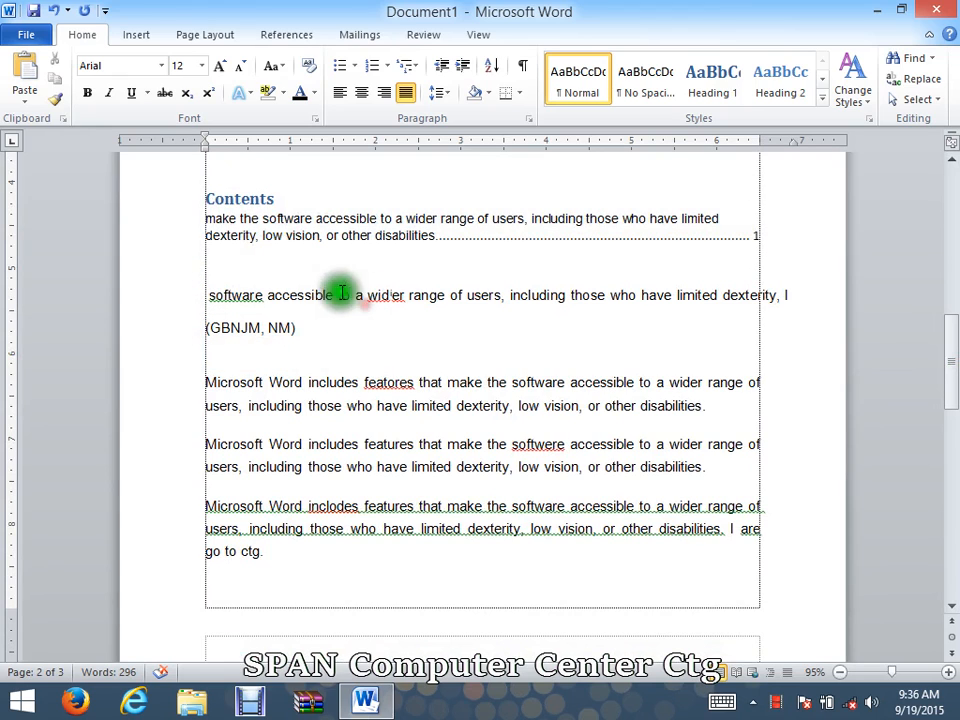
# Step: Run the spelling and grammar check and replace the flagged "wid" with the suggestion "wide"
pyautogui.click(423, 35)
pyautogui.click(37, 92)
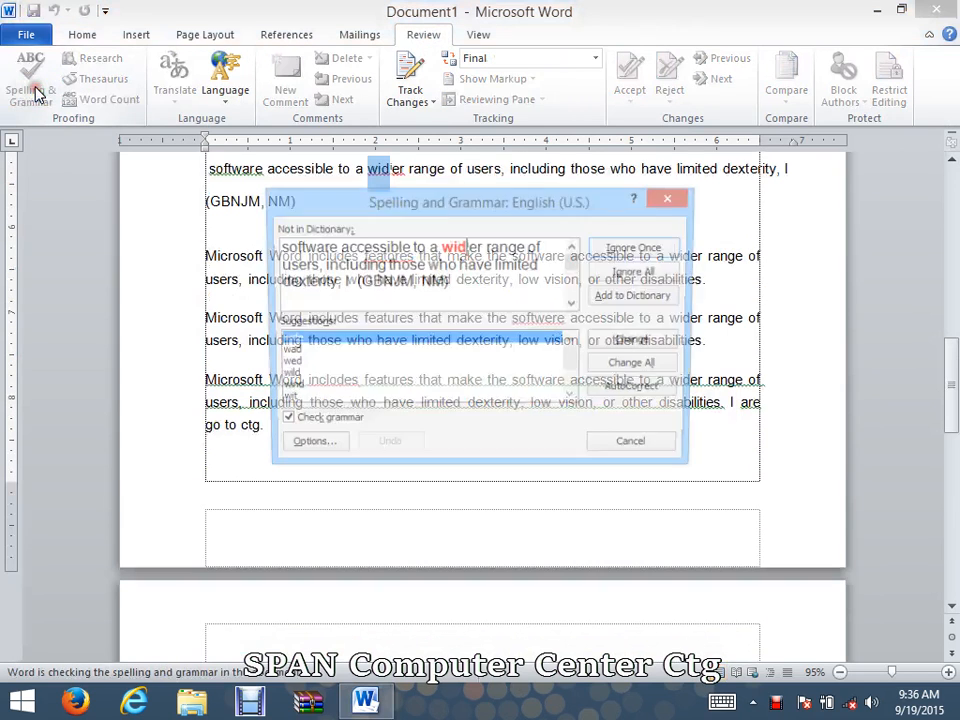
pyautogui.moveTo(439, 189); pyautogui.dragTo(392, 133)
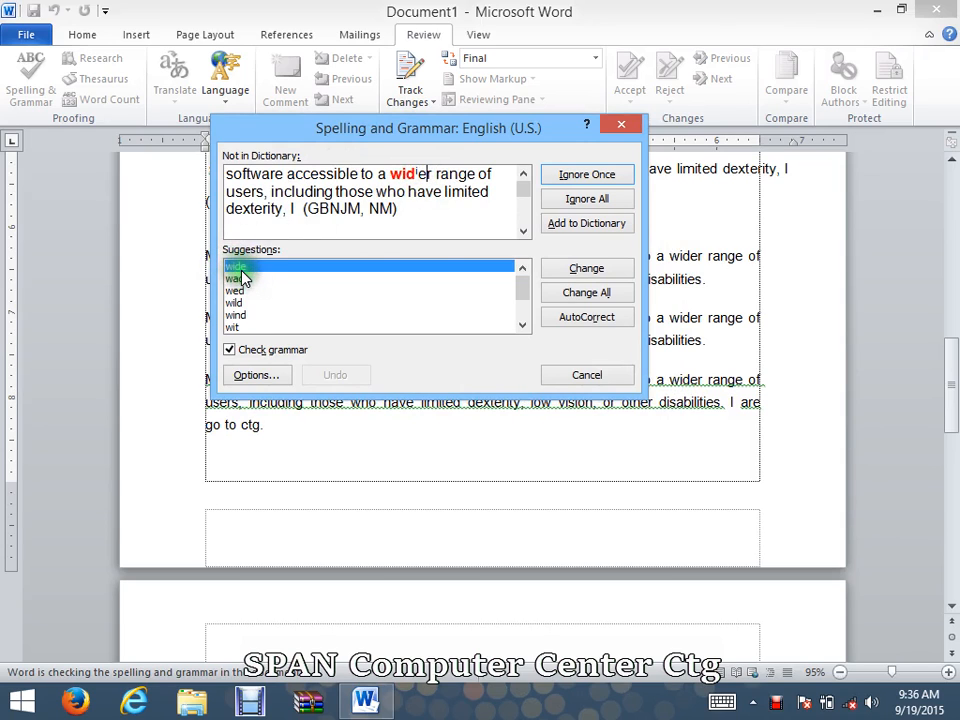
pyautogui.click(578, 268)
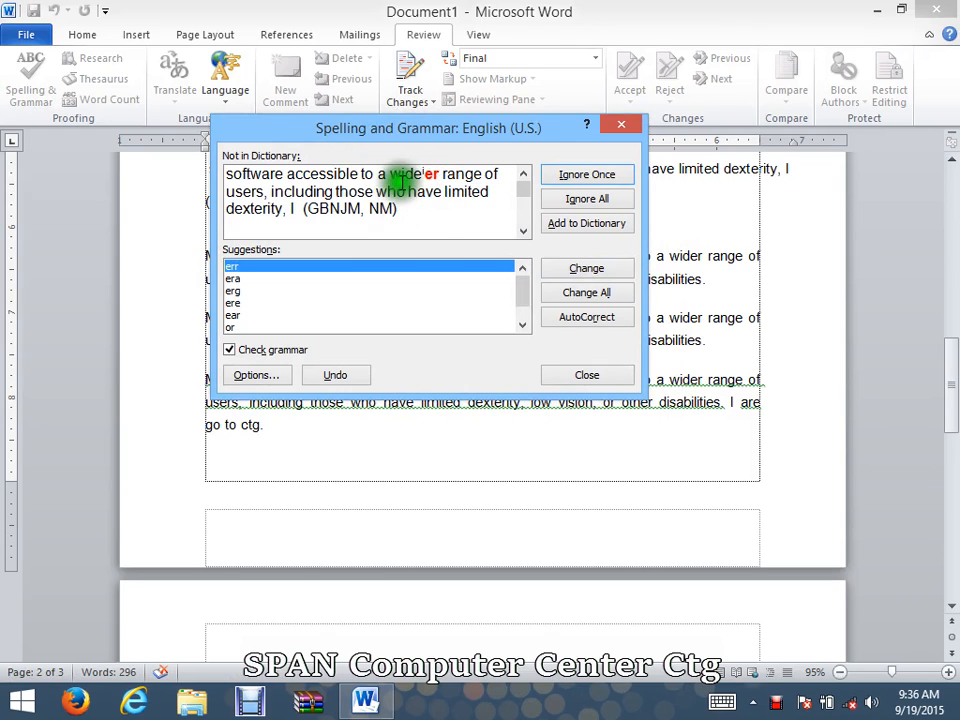
# Step: Ignore the flagged fragment "er" once in the spelling check
pyautogui.moveTo(393, 174)
pyautogui.mouseDown()
pyautogui.moveTo(454, 189)
pyautogui.moveTo(429, 163)
pyautogui.moveTo(432, 174)
pyautogui.moveTo(414, 118)
pyautogui.moveTo(420, 155)
pyautogui.moveTo(396, 151)
pyautogui.mouseUp()
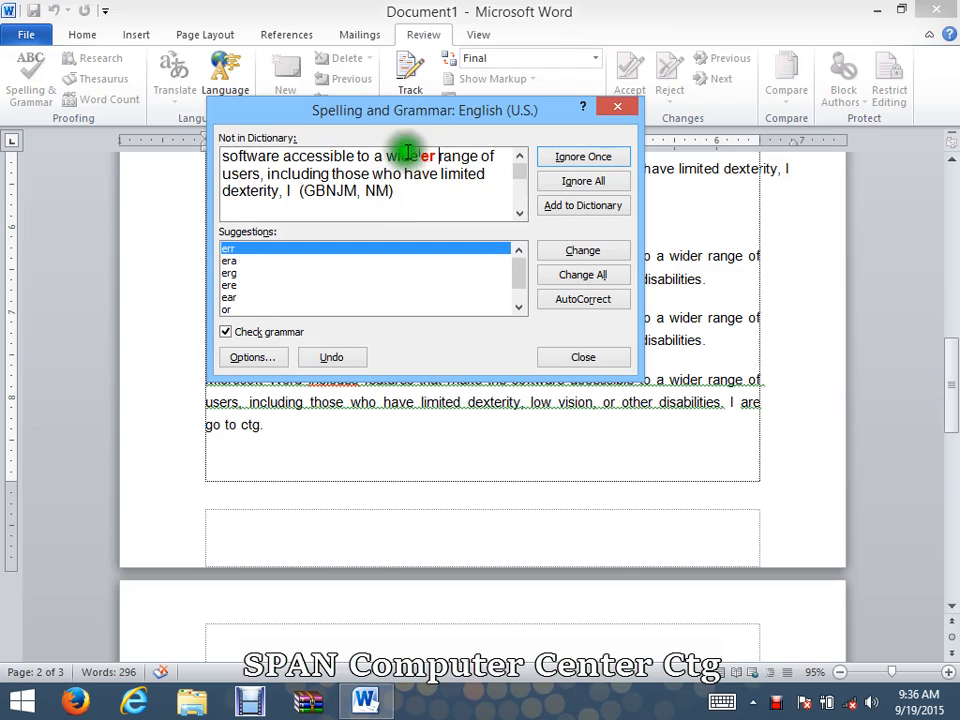
pyautogui.moveTo(386, 156); pyautogui.dragTo(443, 157)
pyautogui.click(439, 172)
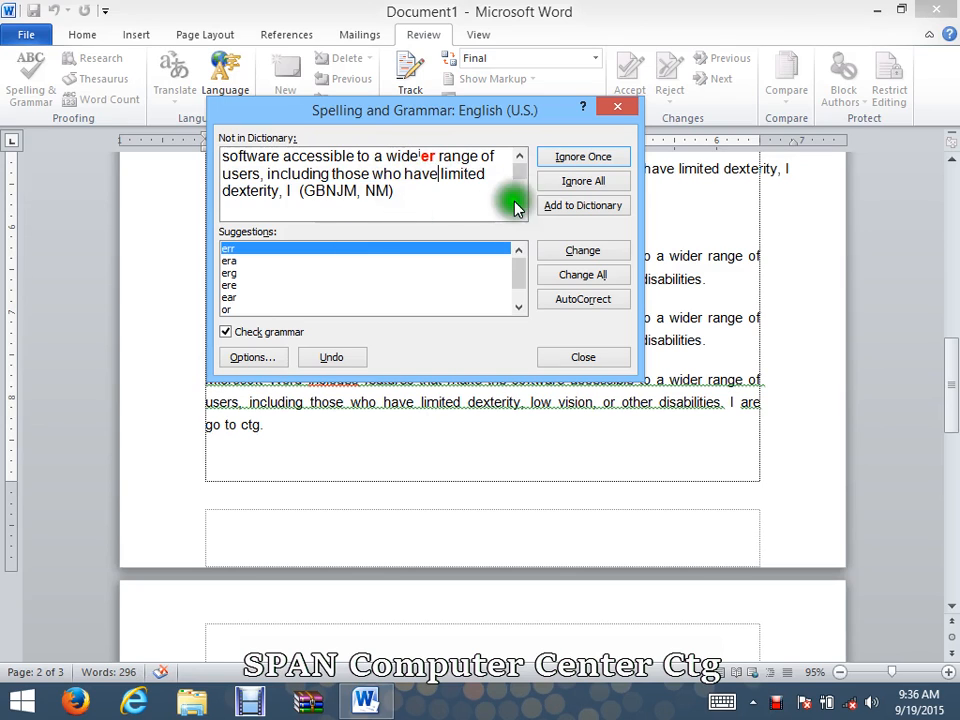
pyautogui.click(567, 157)
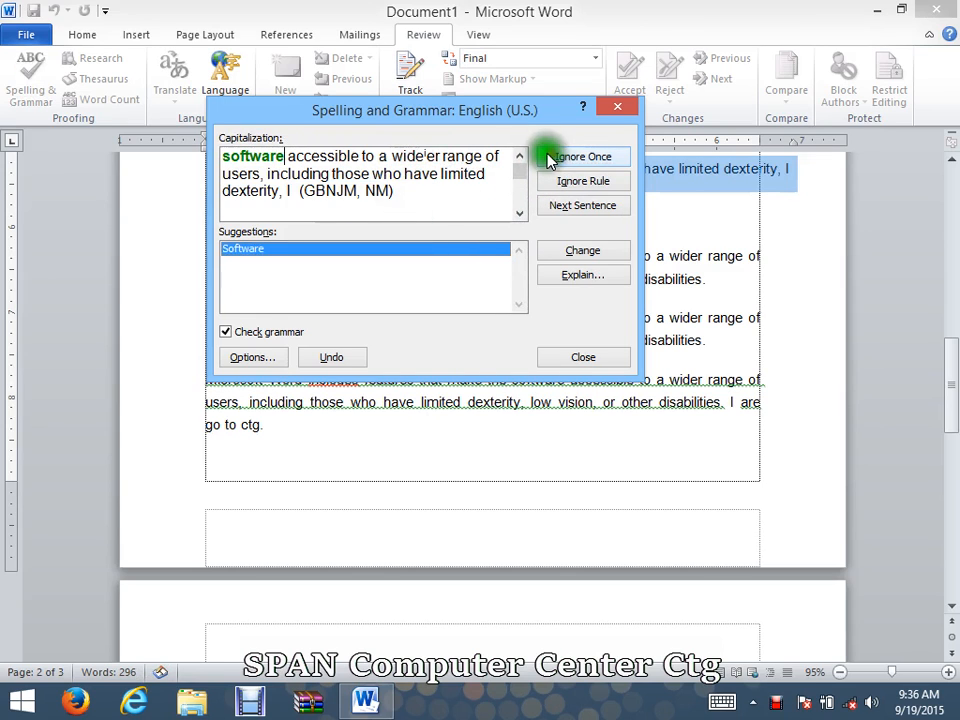
# Step: Capitalize the flagged "software" as "Software" and replace the misspelled "featores" with "features"
pyautogui.click(251, 275)
pyautogui.click(583, 251)
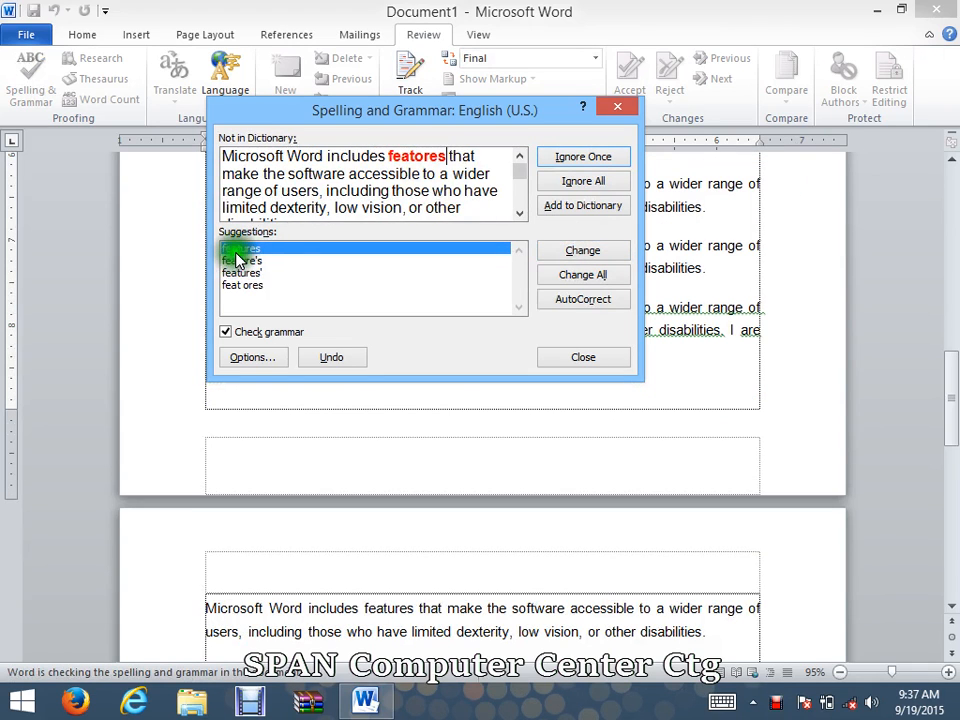
pyautogui.click(447, 158)
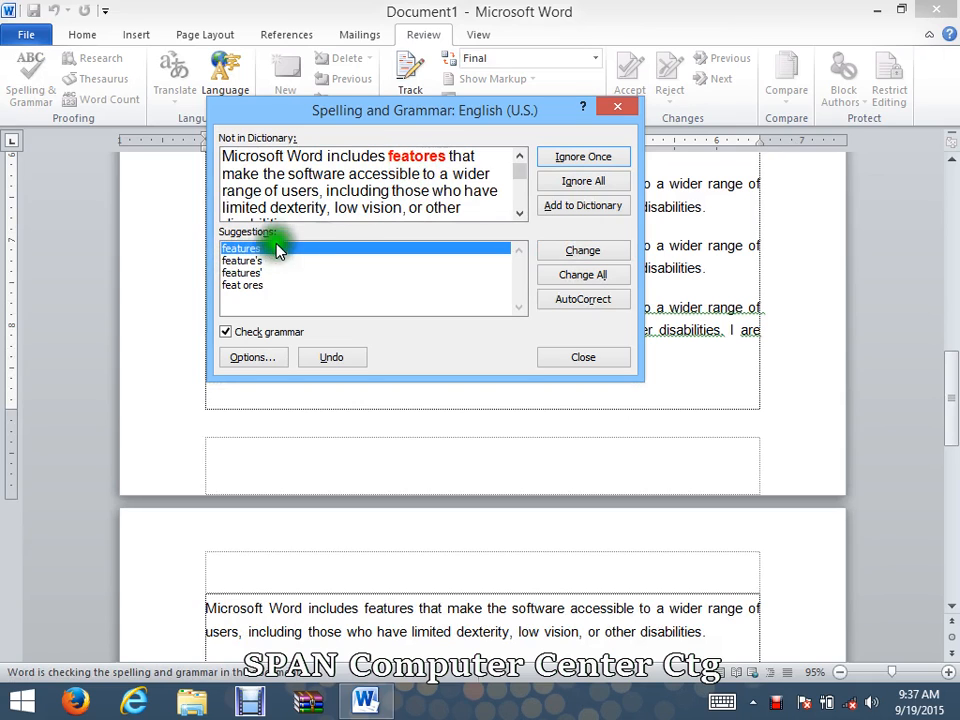
pyautogui.click(591, 252)
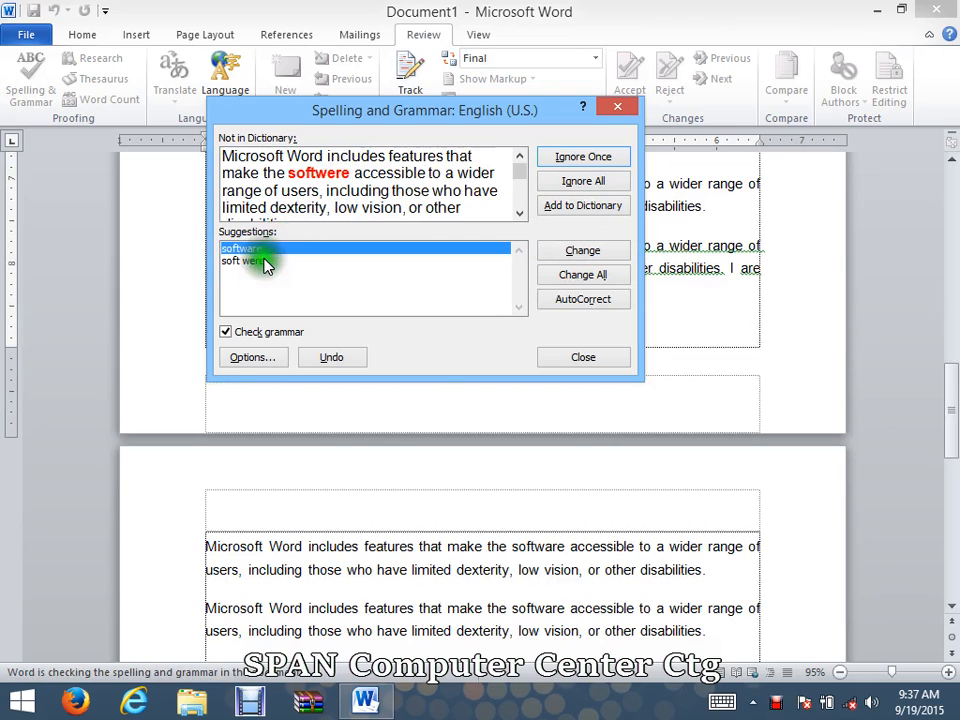
# Step: Replace the misspelled "softwere" with "software" and "inclodes" with "includes" using the suggested corrections
pyautogui.click(586, 252)
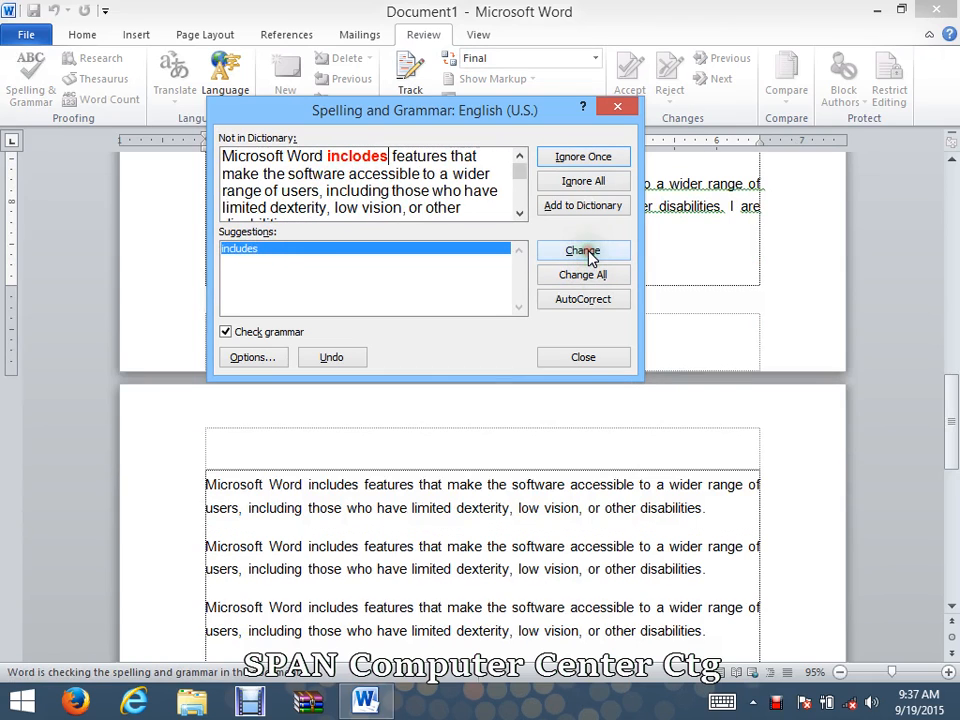
pyautogui.click(330, 152)
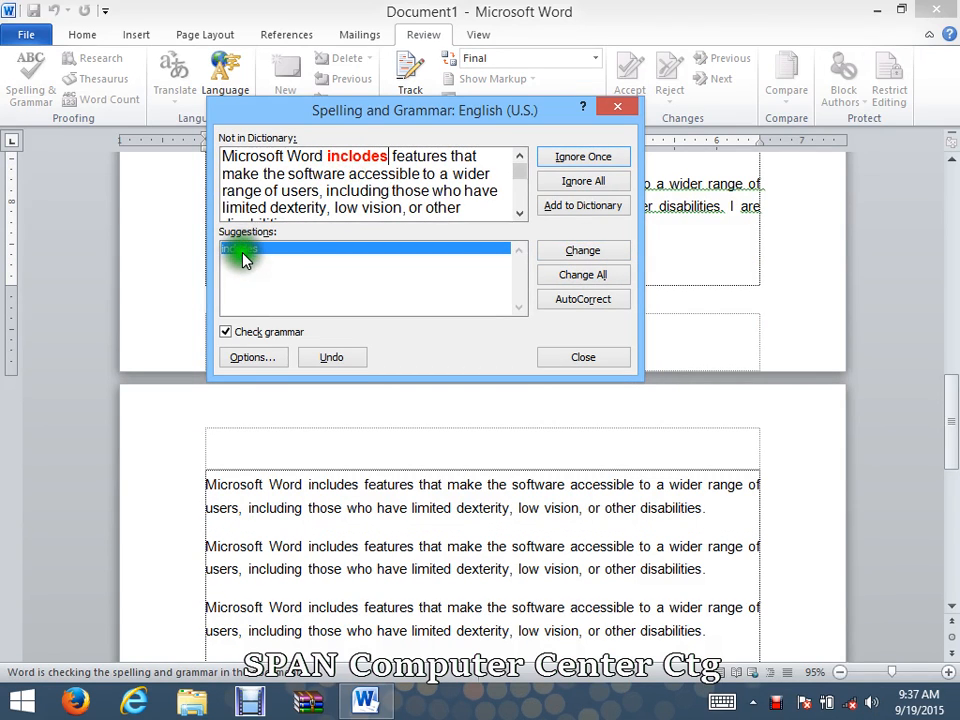
pyautogui.click(583, 252)
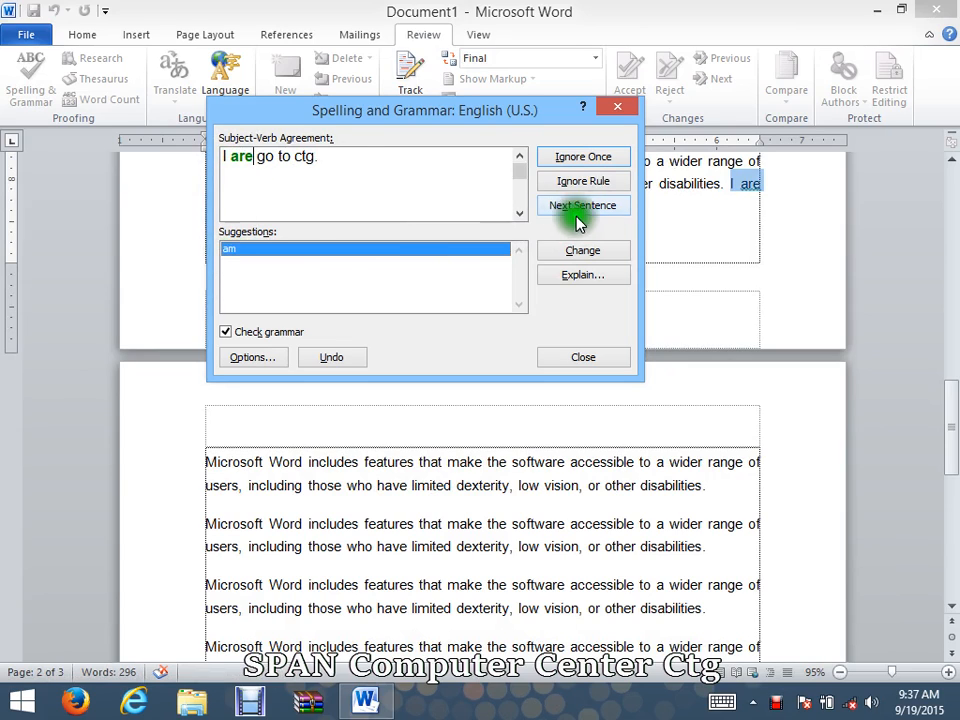
# Step: Correct the grammar of "I are go to ctg." by accepting the suggestions "am" and "going"
pyautogui.click(609, 250)
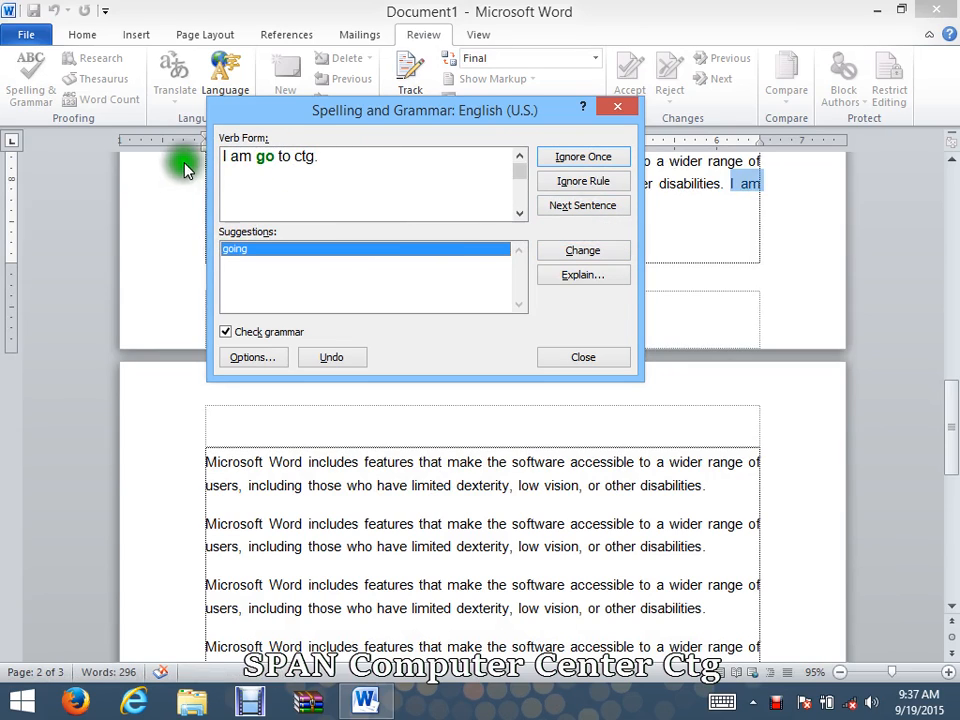
pyautogui.click(275, 156)
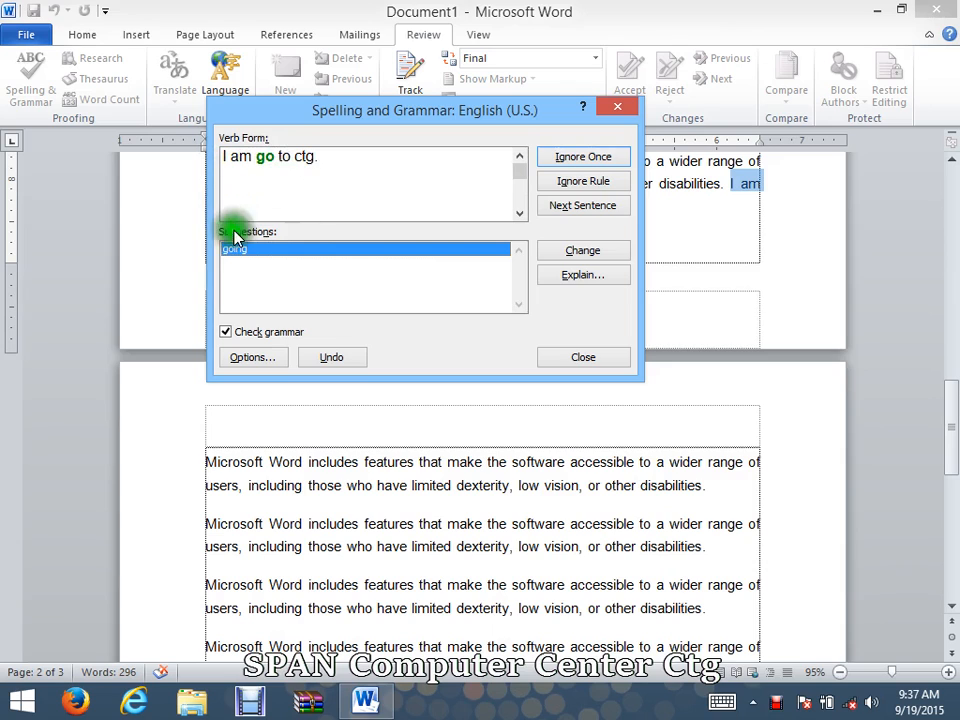
pyautogui.click(555, 251)
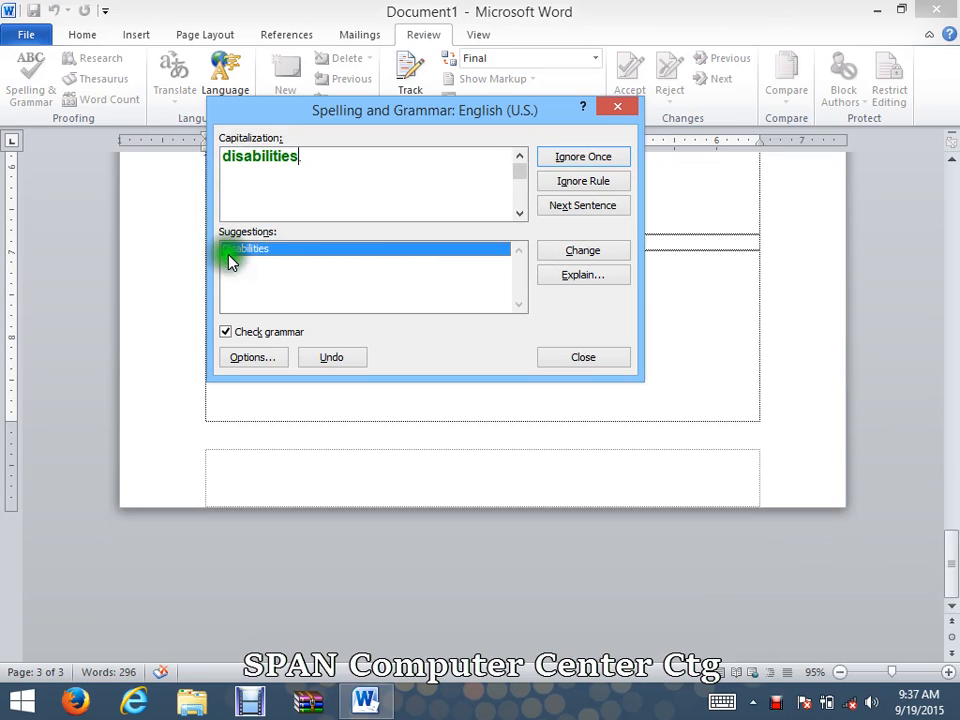
pyautogui.moveTo(340, 110); pyautogui.dragTo(444, 285)
pyautogui.click(420, 229)
pyautogui.moveTo(380, 289); pyautogui.dragTo(256, 109)
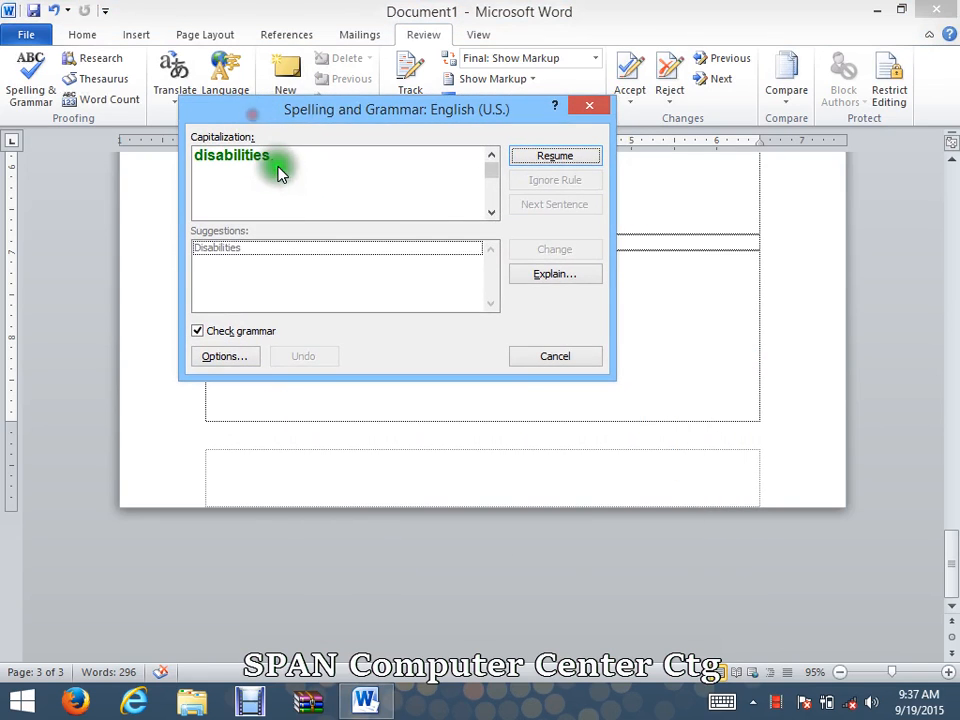
# Step: Resume the check, capitalize the flagged "disabilities" as "Disabilities", and ignore its fragment warning once before closing the check
pyautogui.click(591, 157)
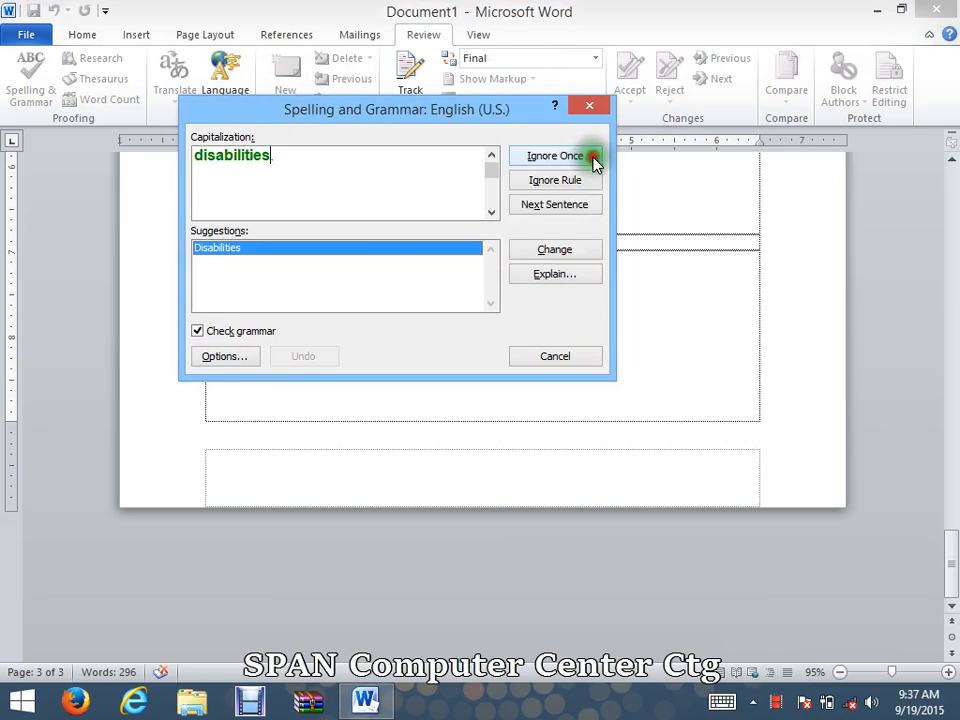
pyautogui.click(569, 251)
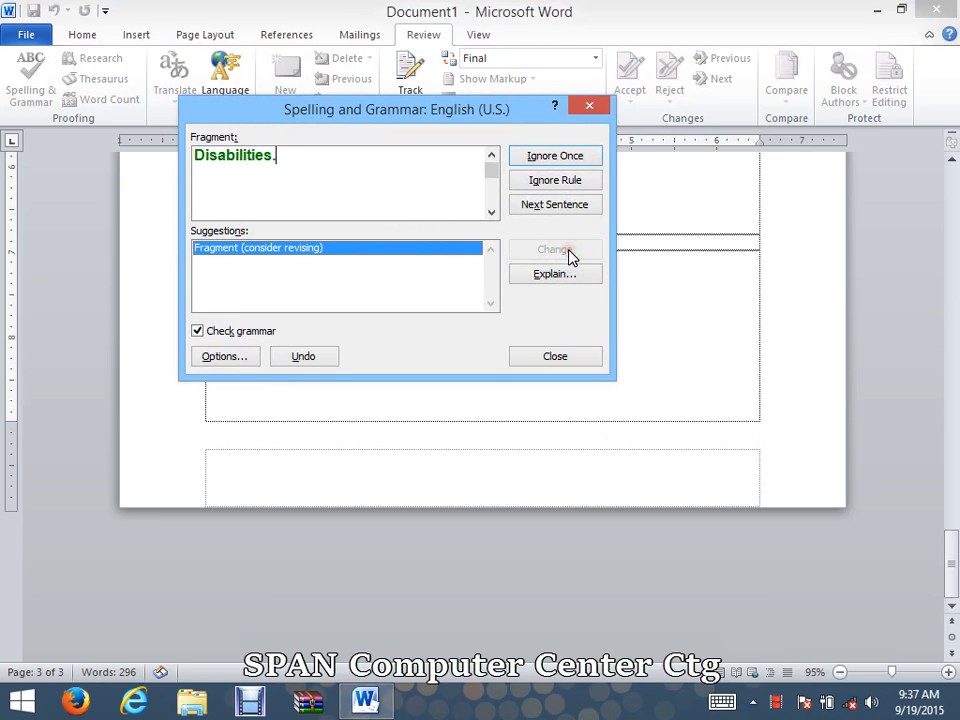
pyautogui.click(567, 155)
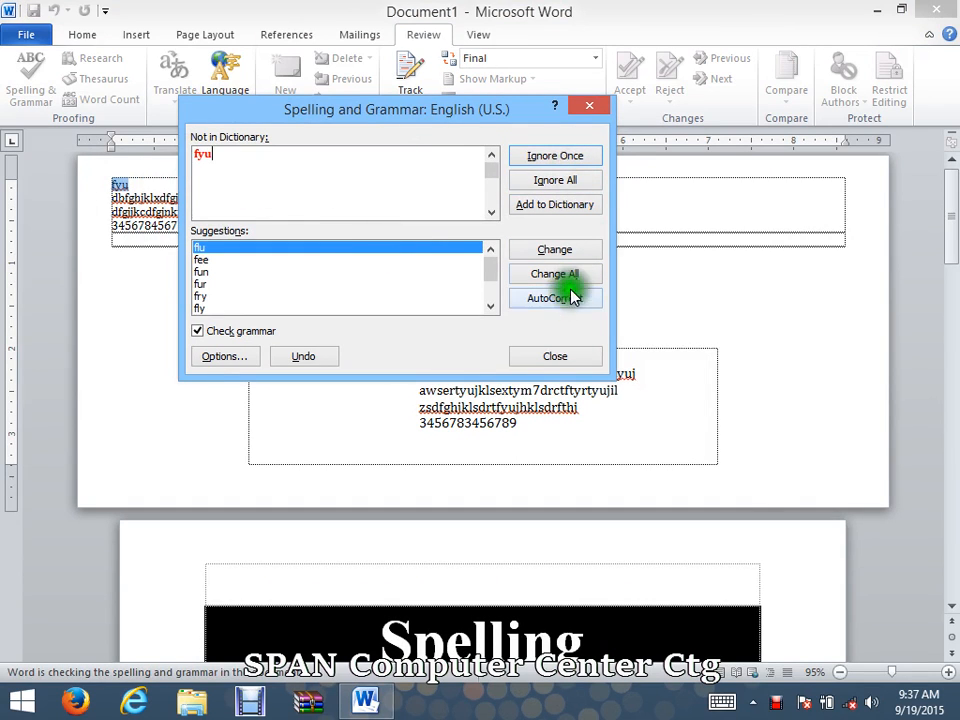
pyautogui.click(560, 360)
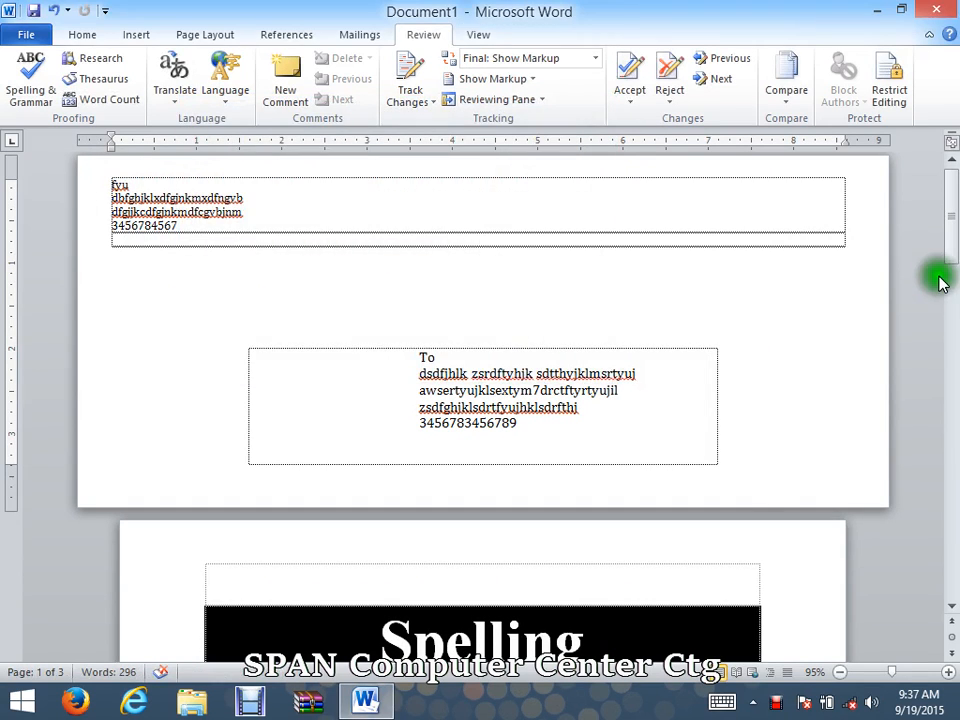
# Step: Add a person's name after "disabilities." at the end of the second-to-last paragraph on page 3
pyautogui.moveTo(946, 229); pyautogui.dragTo(951, 495)
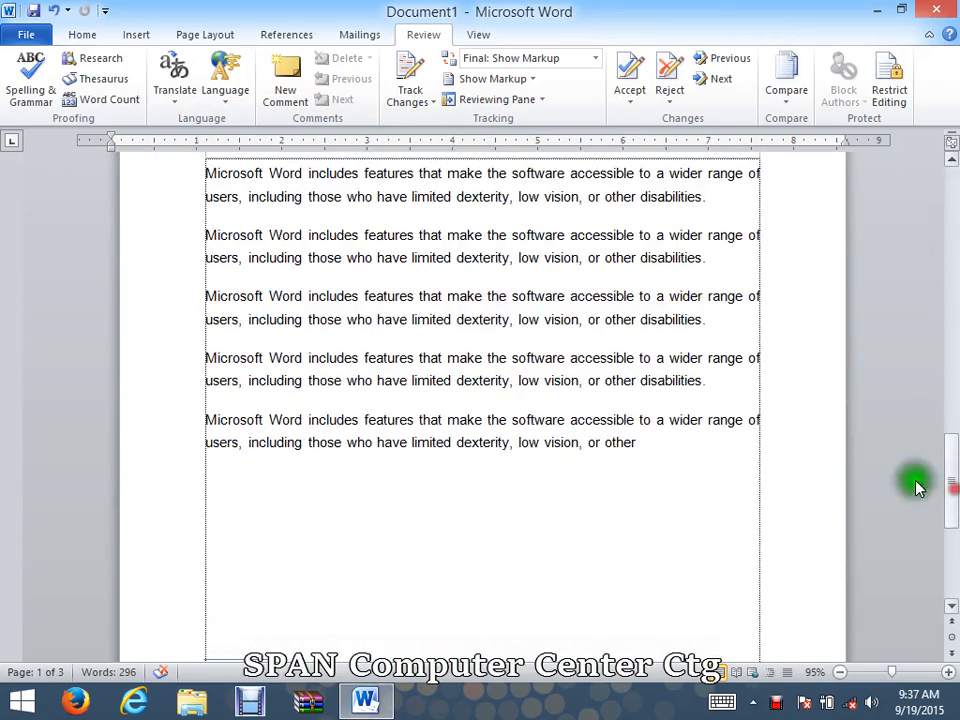
pyautogui.click(650, 460)
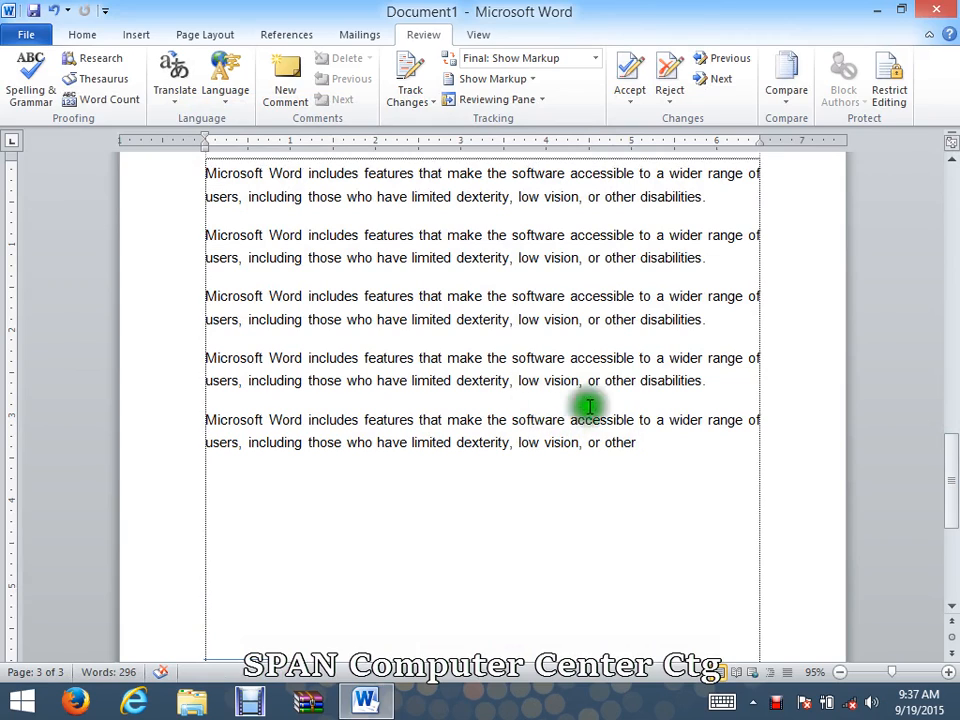
pyautogui.click(731, 390)
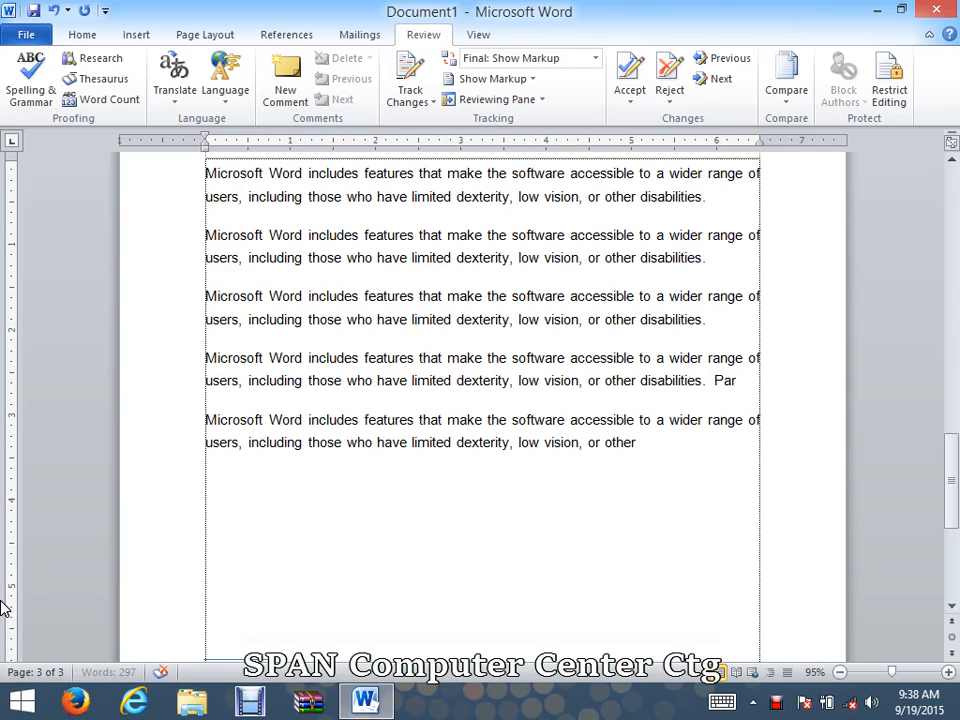
pyautogui.write('es')
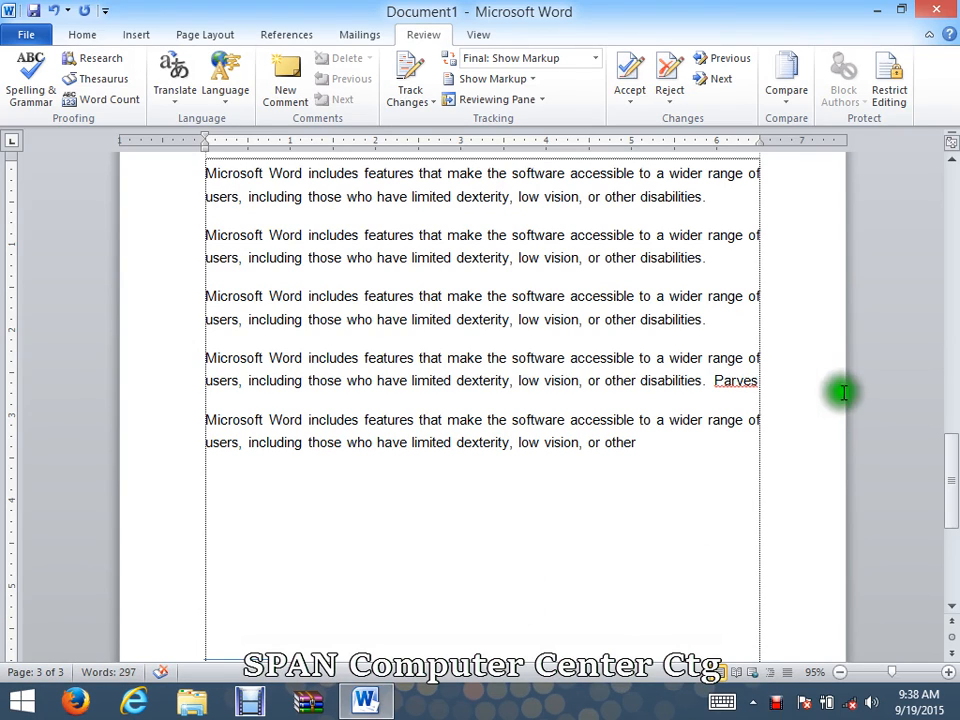
pyautogui.click(740, 440)
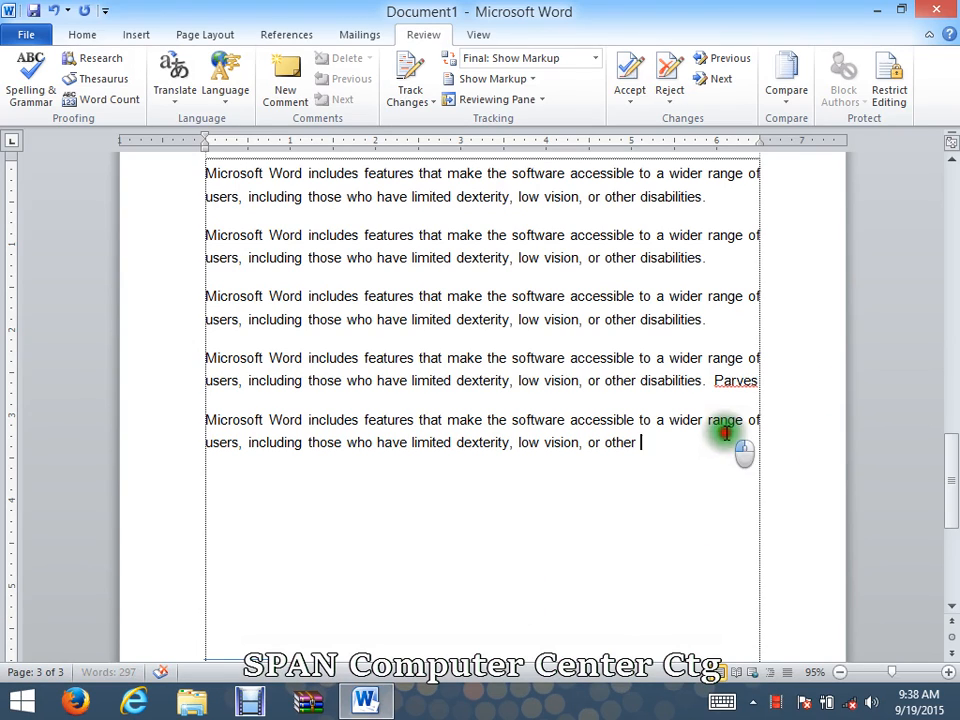
# Step: Add the flagged name in the second-to-last paragraph to the dictionary
pyautogui.rightClick(735, 379)
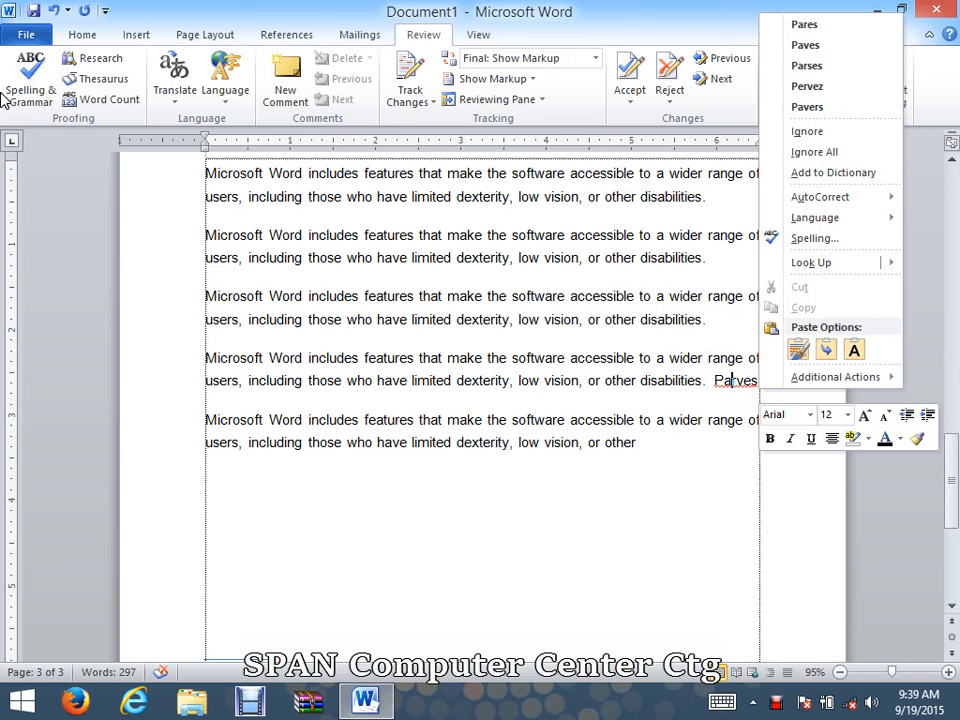
pyautogui.click(831, 174)
pyautogui.click(638, 442)
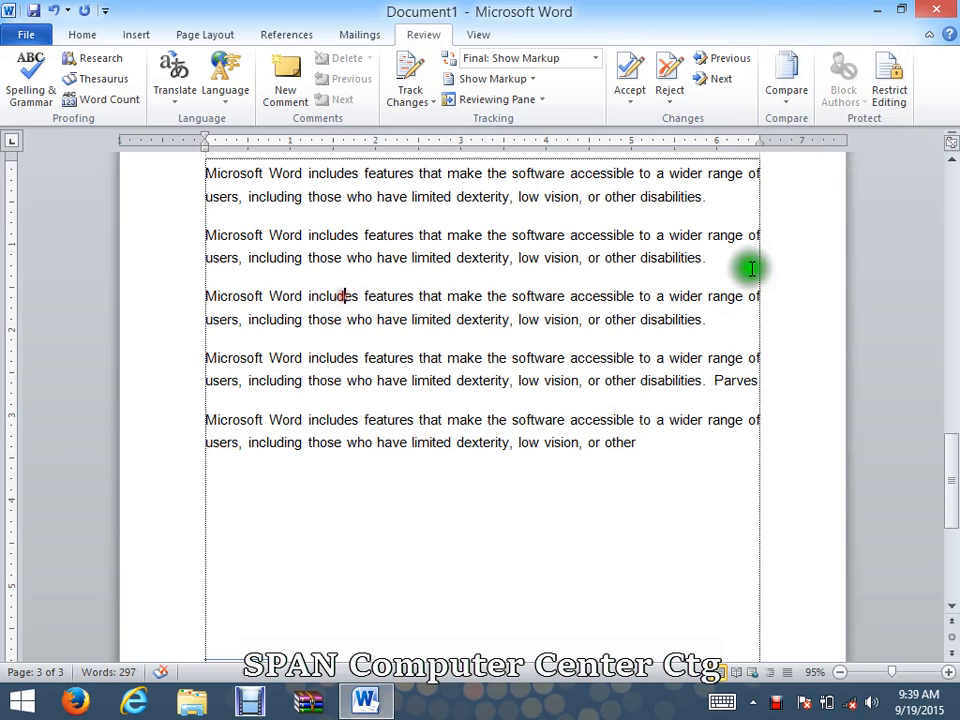
# Step: Enter the same name after "disabilities." in the second visible paragraph to test the new dictionary entry
pyautogui.click(697, 258)
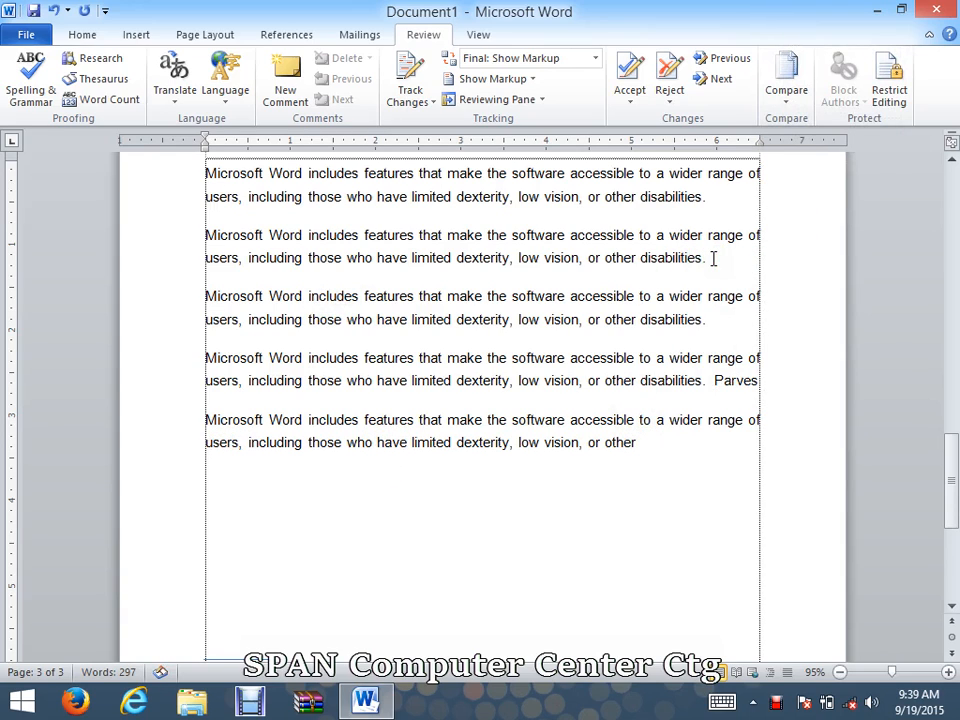
pyautogui.write('Pa')
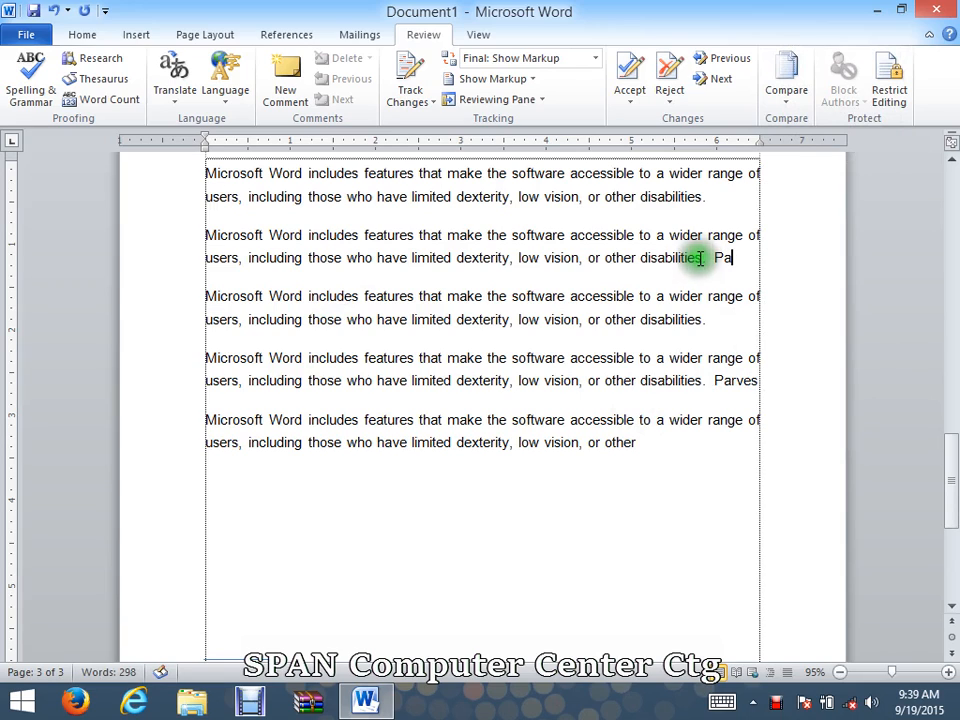
pyautogui.write('rves')
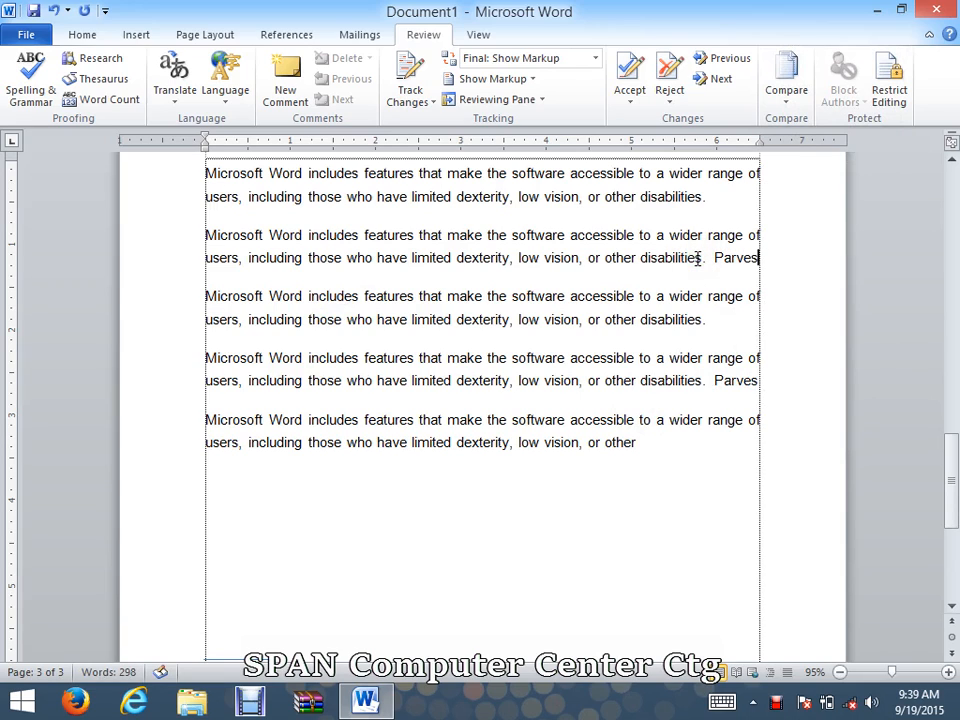
pyautogui.click(695, 259)
pyautogui.click(740, 265)
pyautogui.click(780, 252)
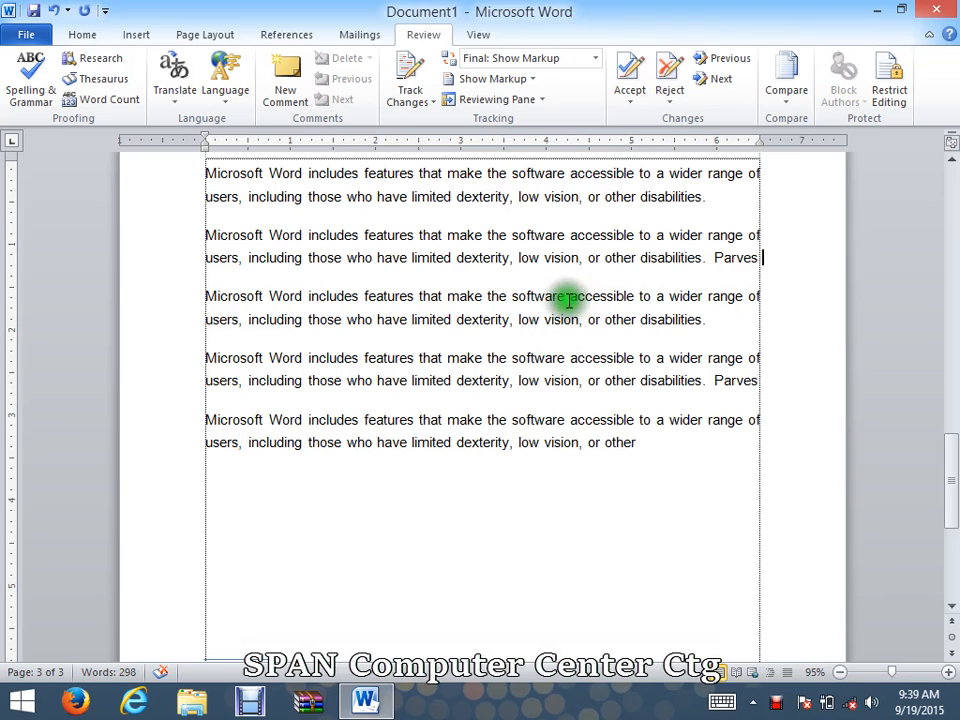
pyautogui.click(733, 328)
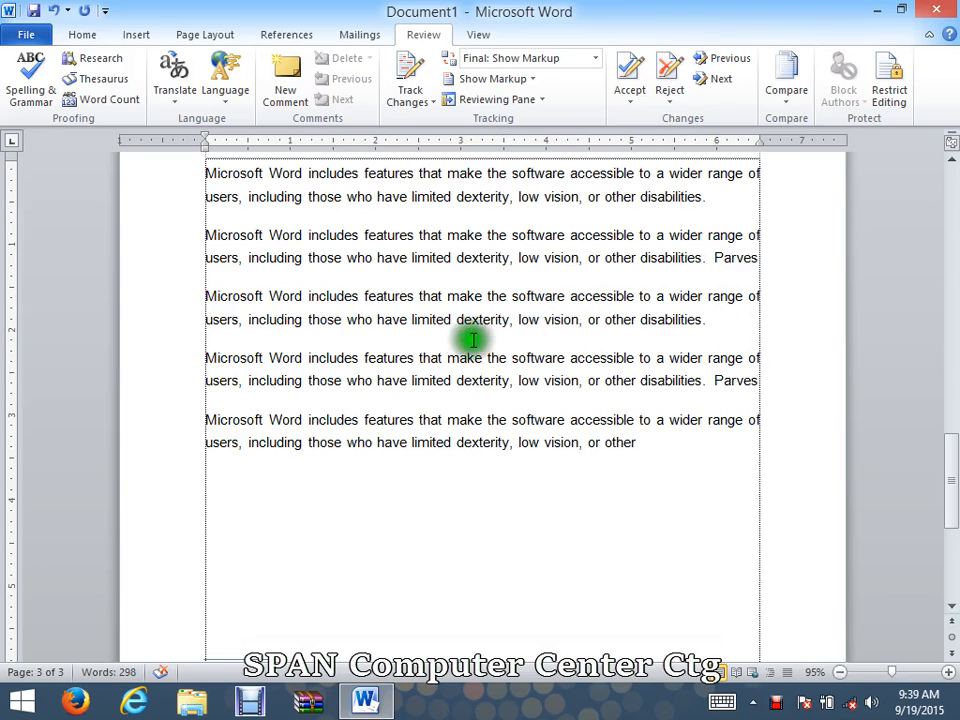
# Step: Misspell "includes" as "inclodes" in the second visible paragraph and correct it with the suggested replacement "includes"
pyautogui.click(333, 235)
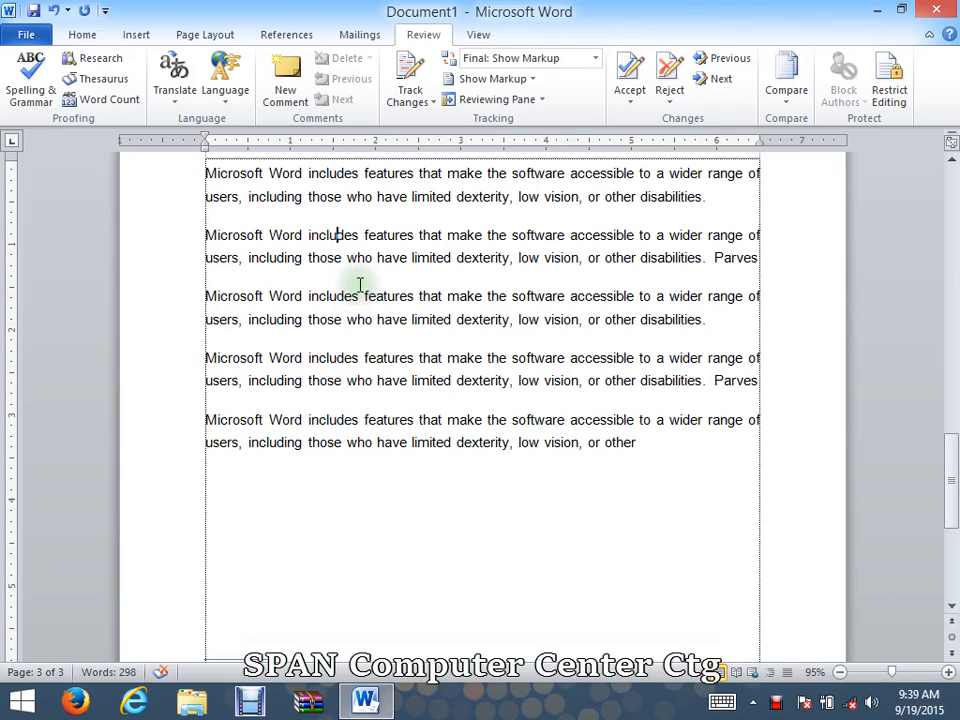
pyautogui.press('BackSpace')
pyautogui.hotkey('ctrl', 'z')
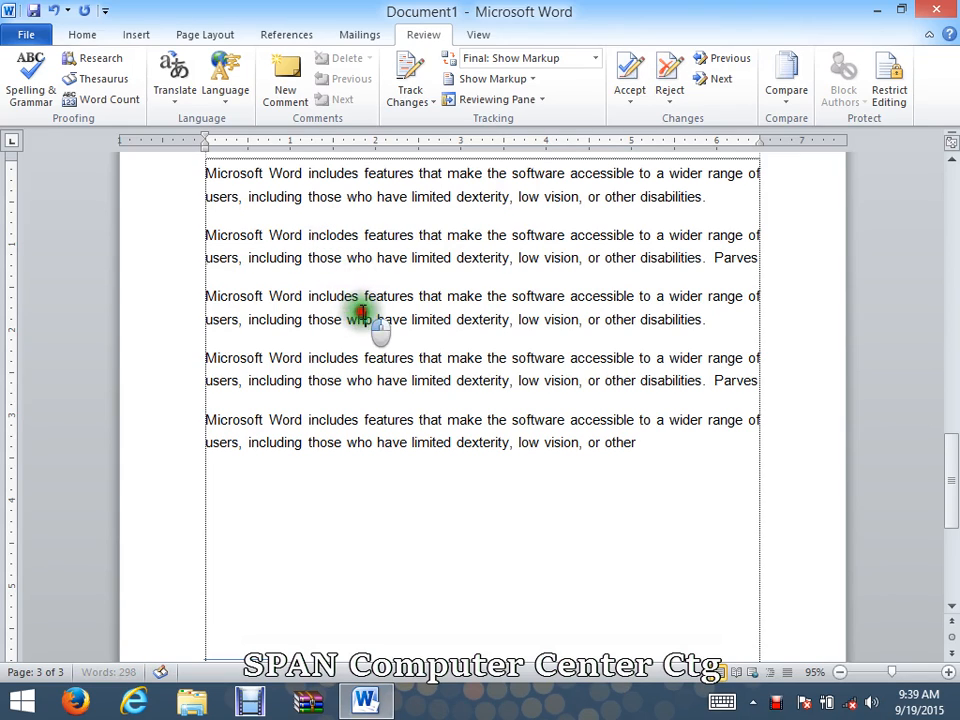
pyautogui.click(368, 319)
pyautogui.rightClick(328, 238)
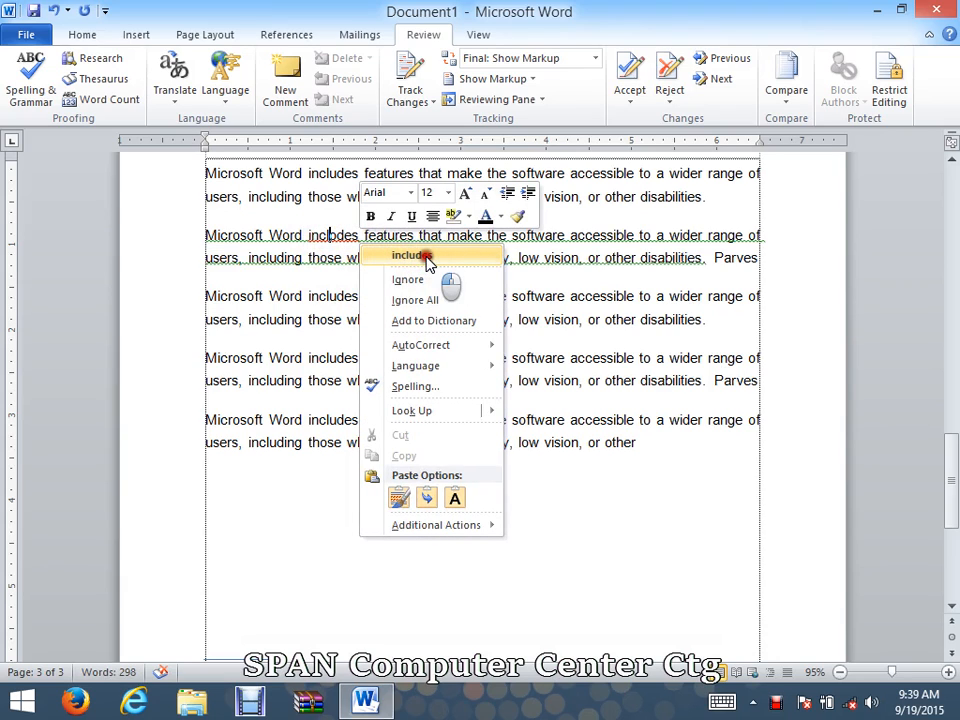
pyautogui.click(427, 257)
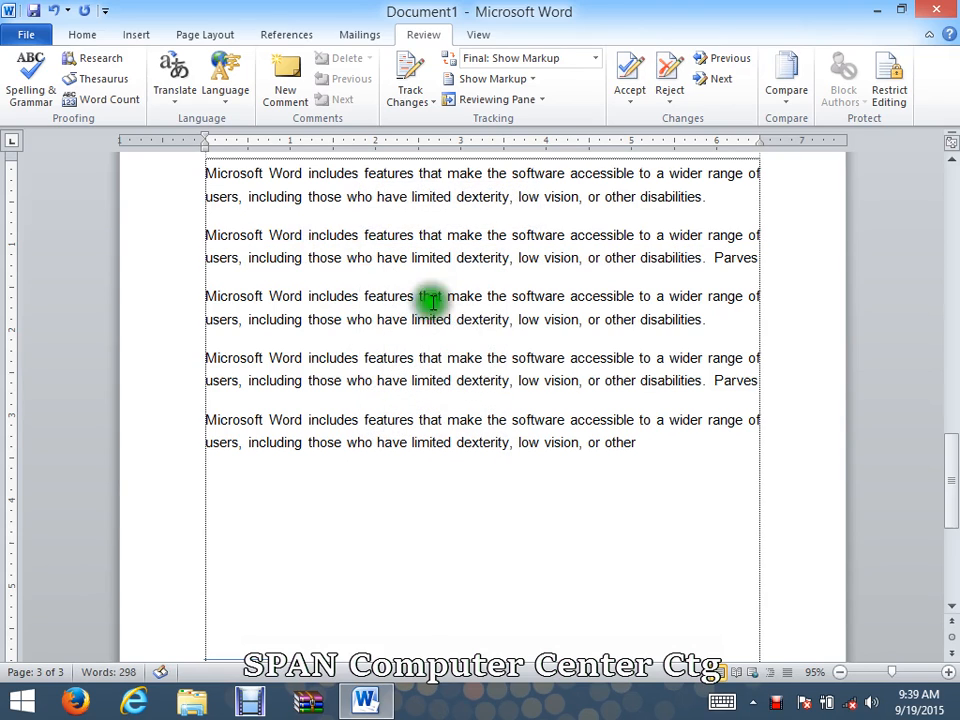